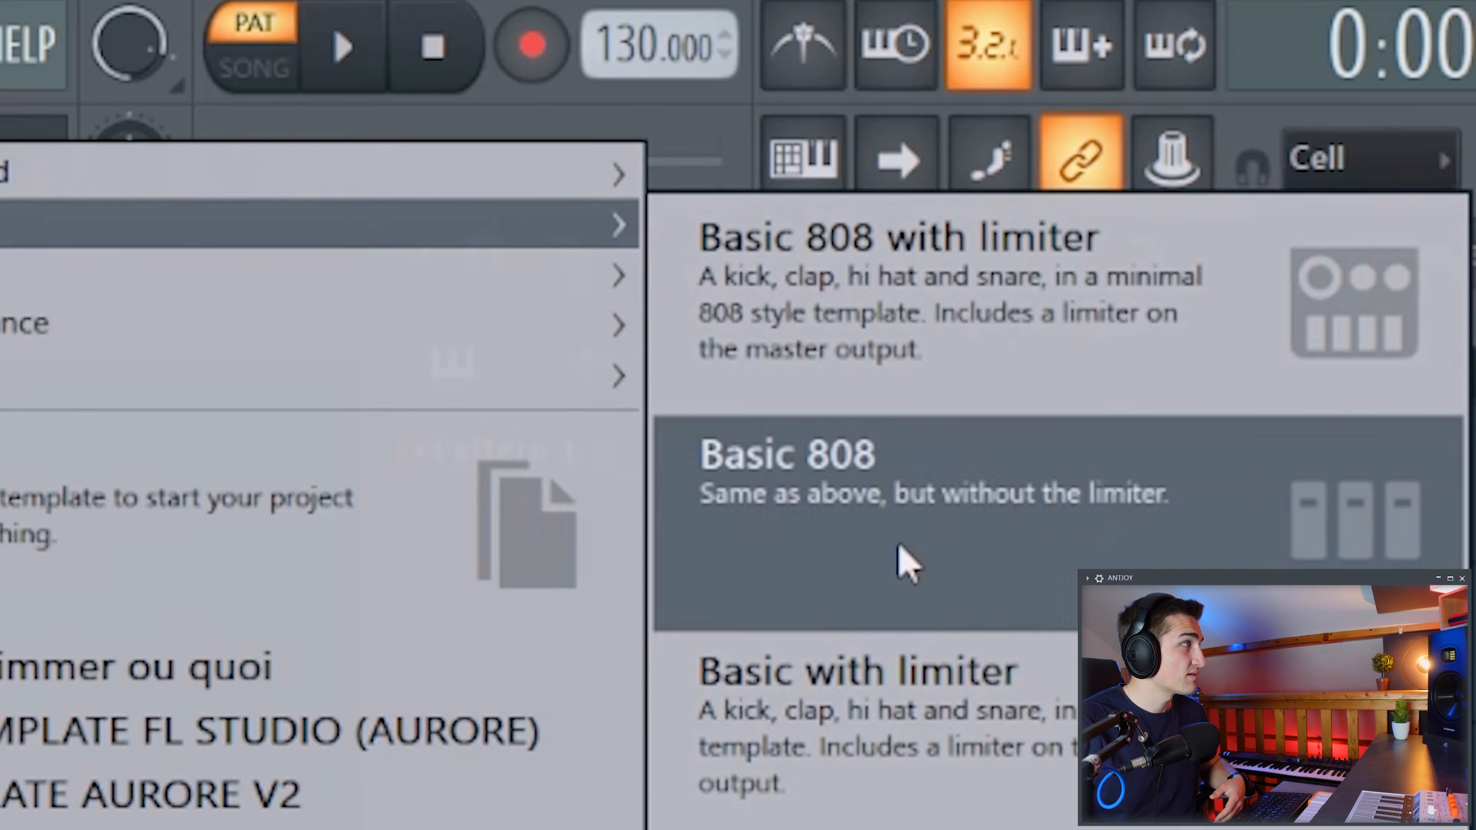
Start a new project from a template, load Harmor's Default preset, and show its harmonic display.
{"action": "left_click", "coordinate": [868, 270]}
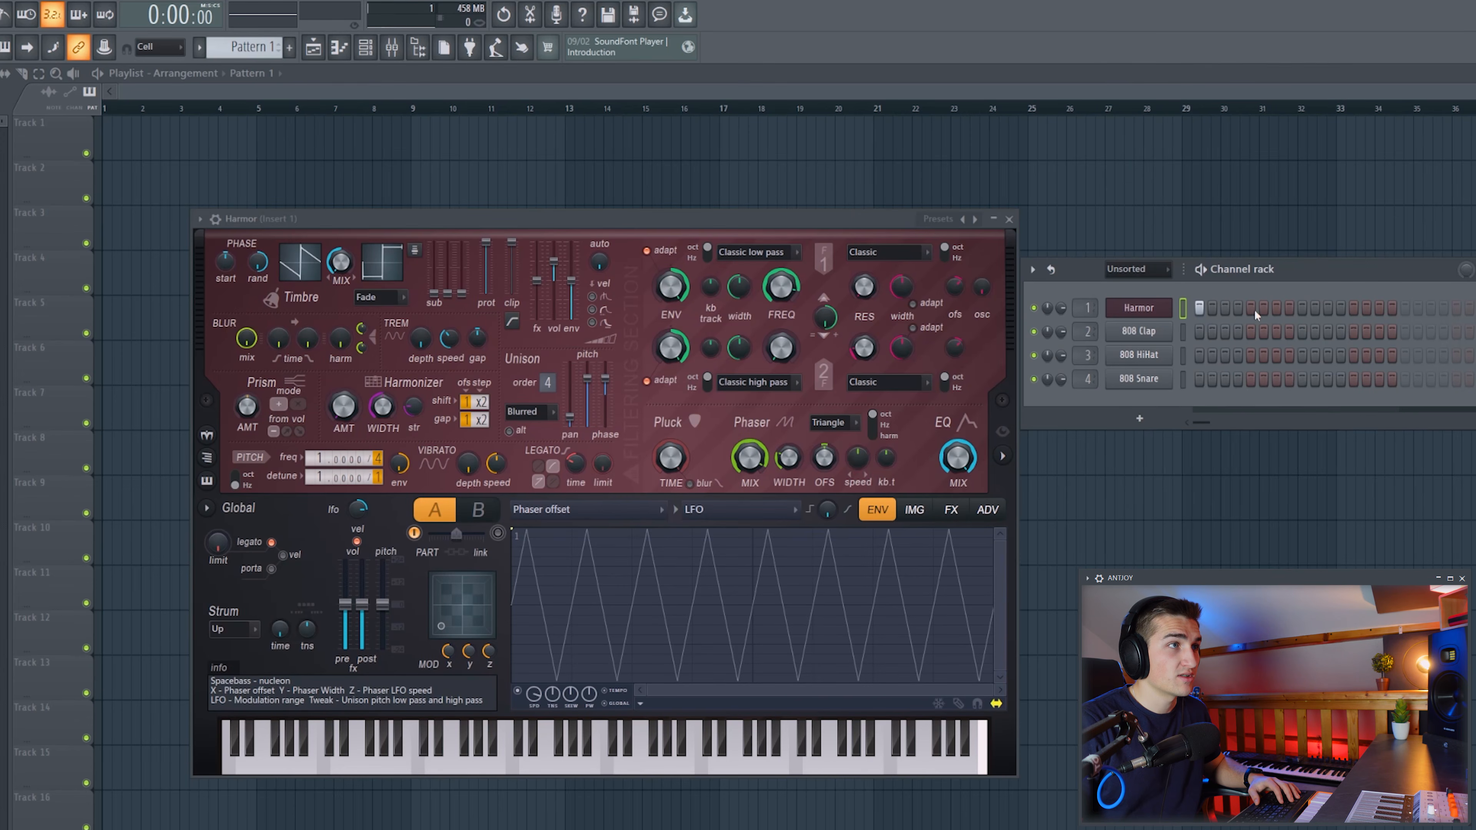
{"action": "left_click", "coordinate": [937, 219]}
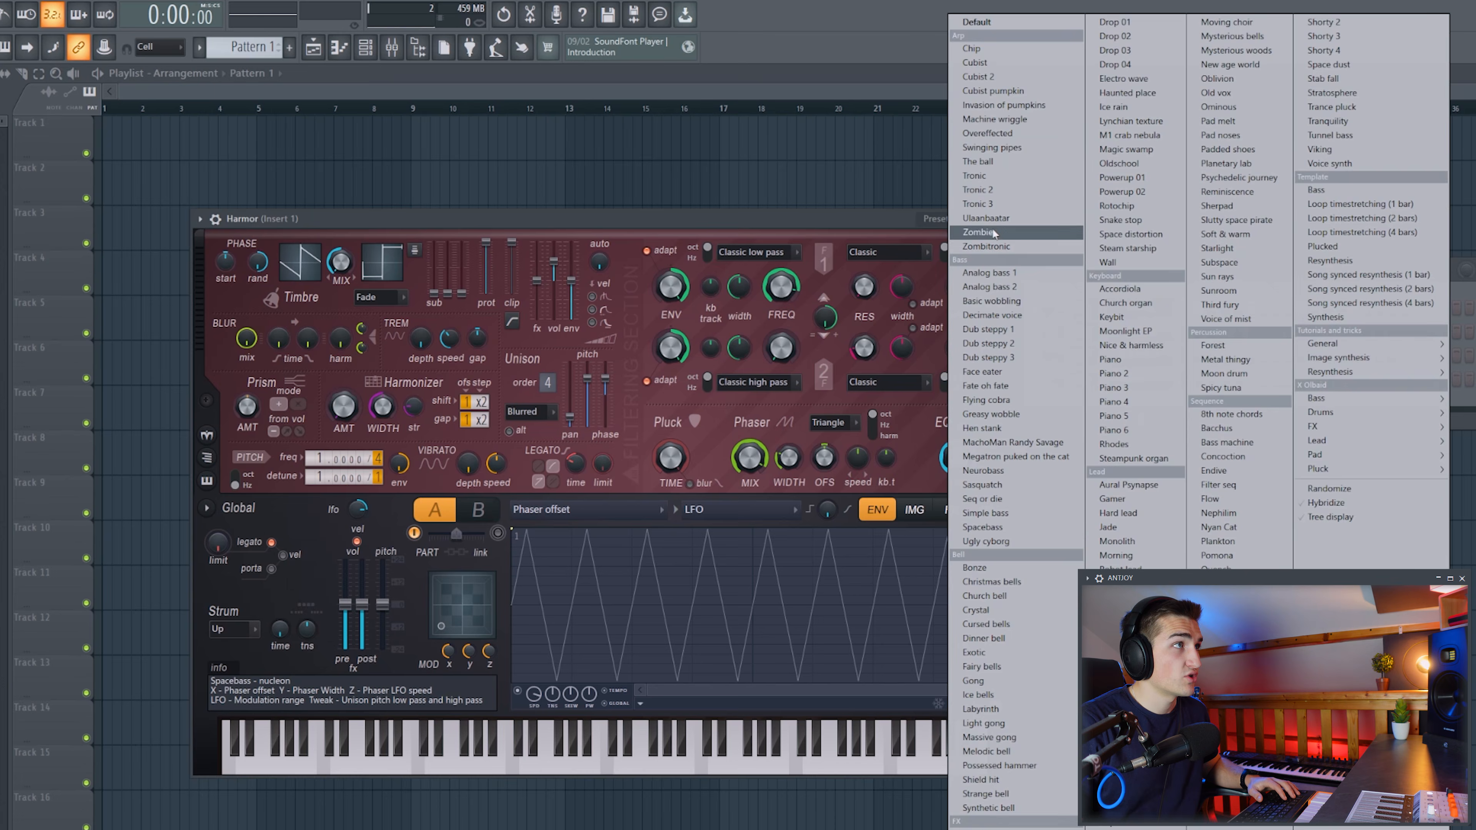
{"action": "left_click", "coordinate": [1004, 23]}
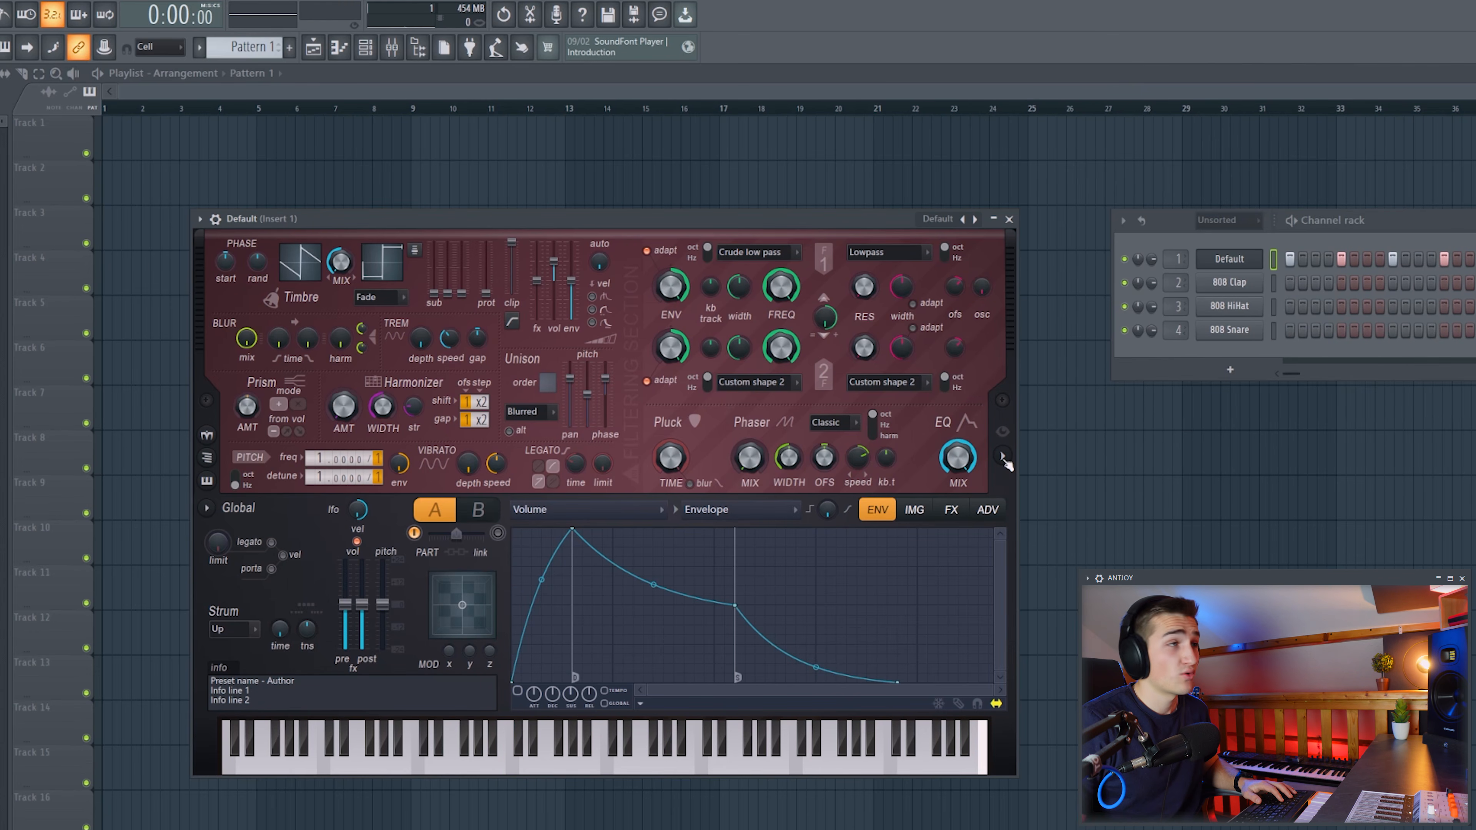
{"action": "left_click", "coordinate": [1003, 457]}
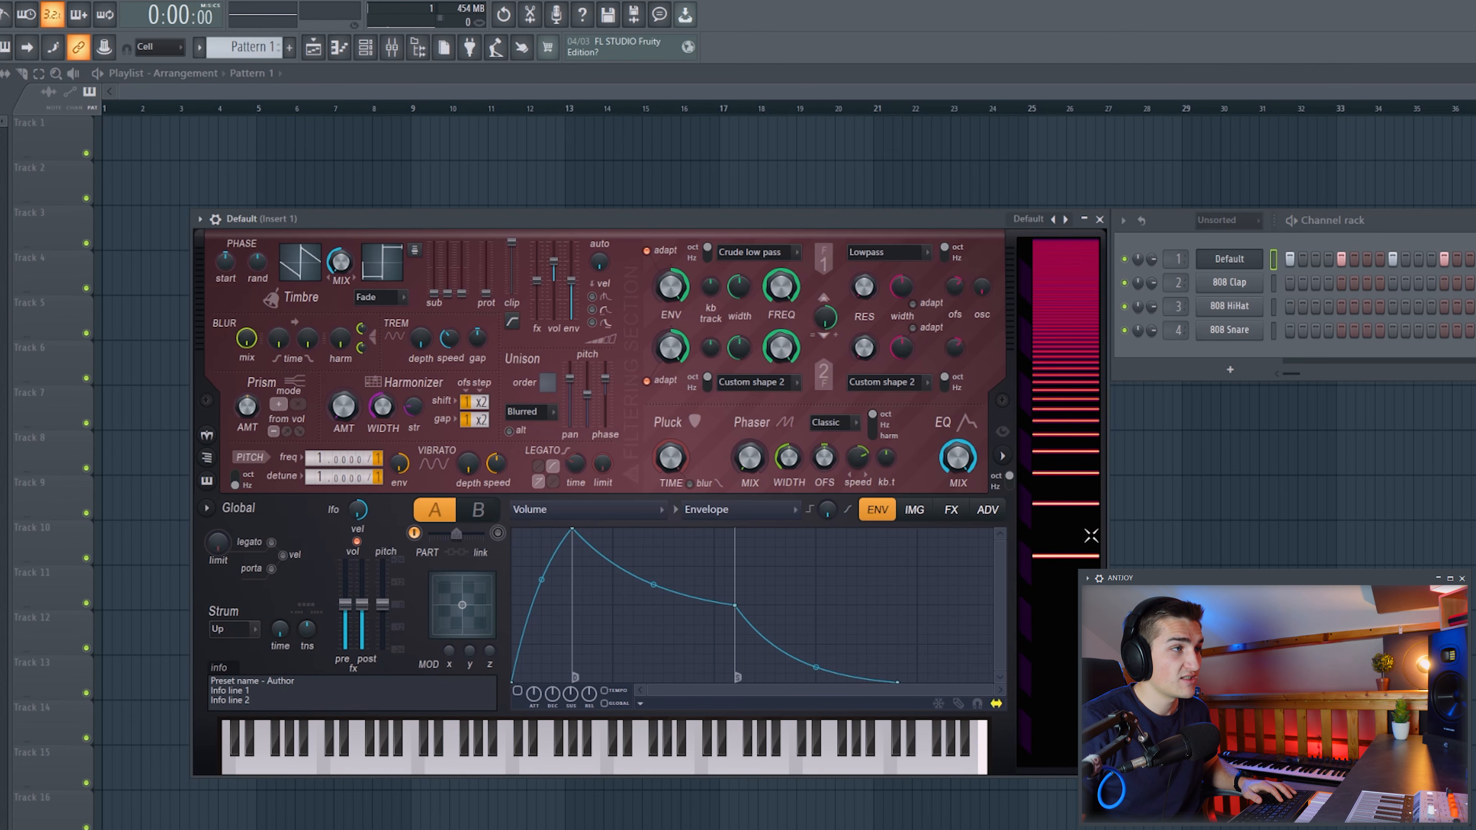
Reshape Harmor's Timbre 1 harmonic level so only the fundamental remains, giving a pure sine wave.
{"action": "left_click", "coordinate": [303, 271]}
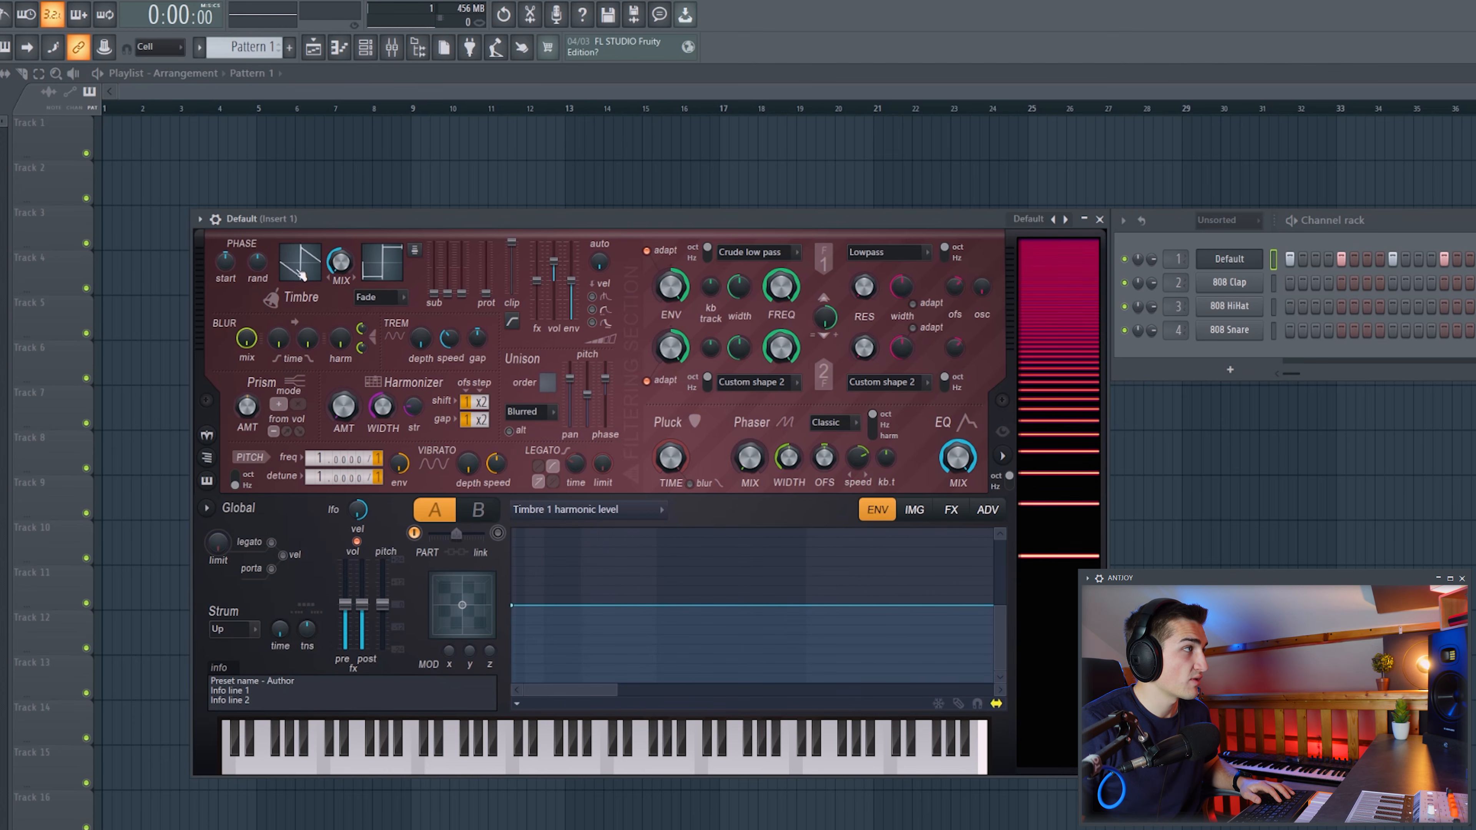
{"action": "left_click_drag", "start_coordinate": [514, 607], "coordinate": [494, 703]}
{"action": "left_click_drag", "start_coordinate": [576, 580], "coordinate": [501, 699]}
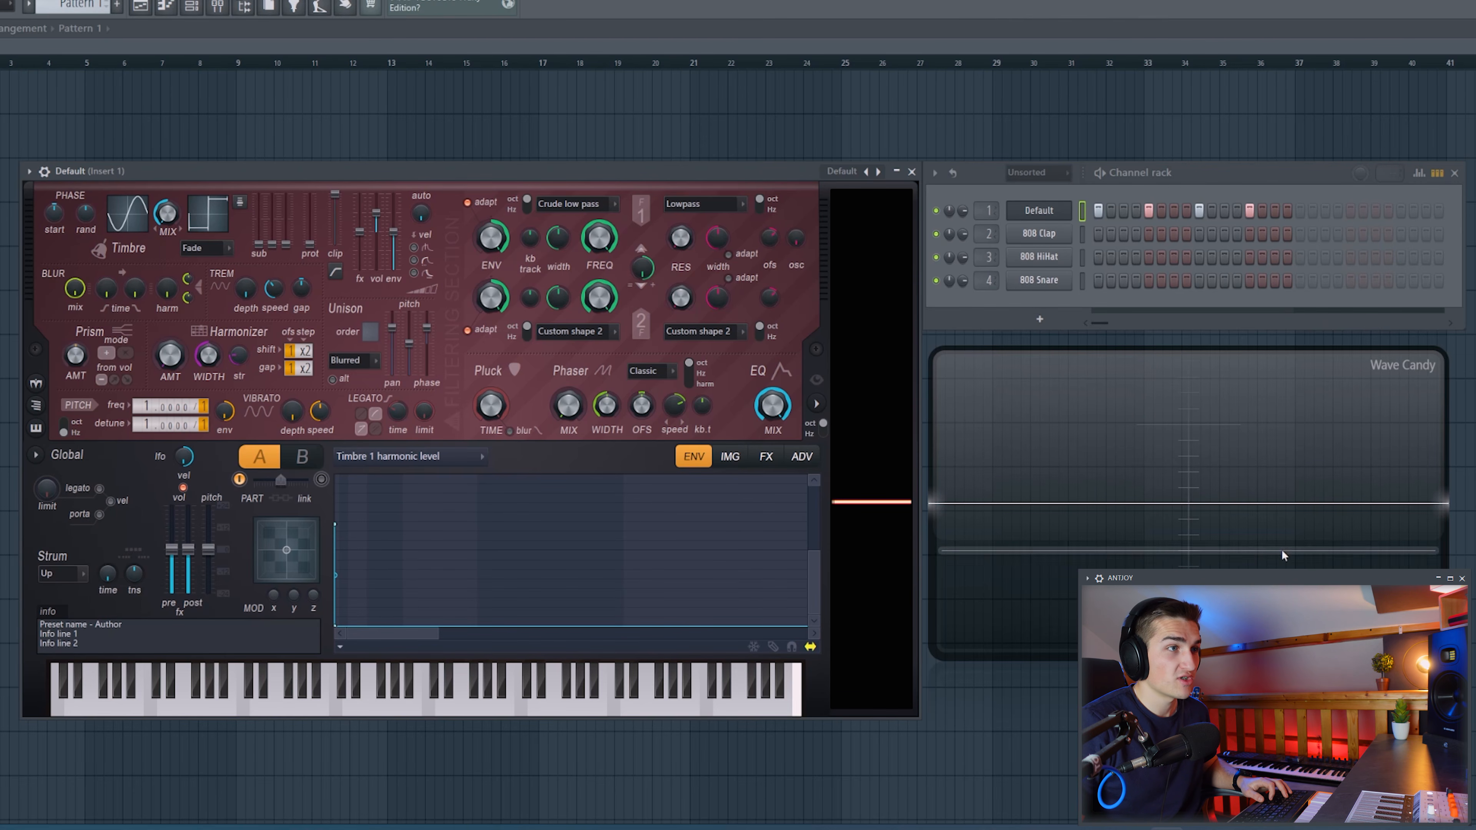
{"action": "left_click_drag", "start_coordinate": [336, 625], "coordinate": [380, 514]}
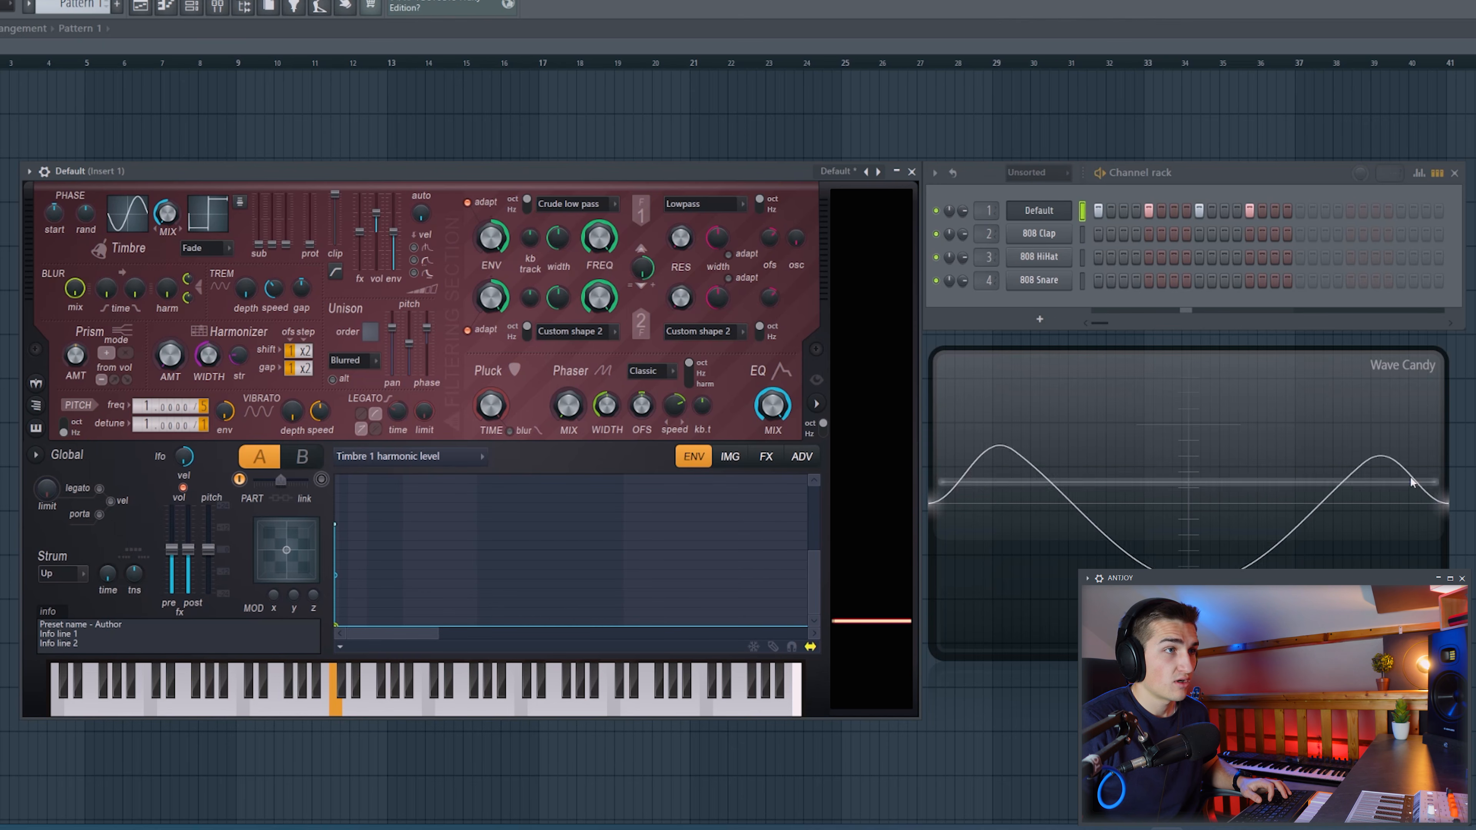
Shape Harmor's pitch envelope as a fast curved drop from a high start to a low end point.
{"action": "left_click", "coordinate": [437, 462]}
{"action": "left_click", "coordinate": [356, 717]}
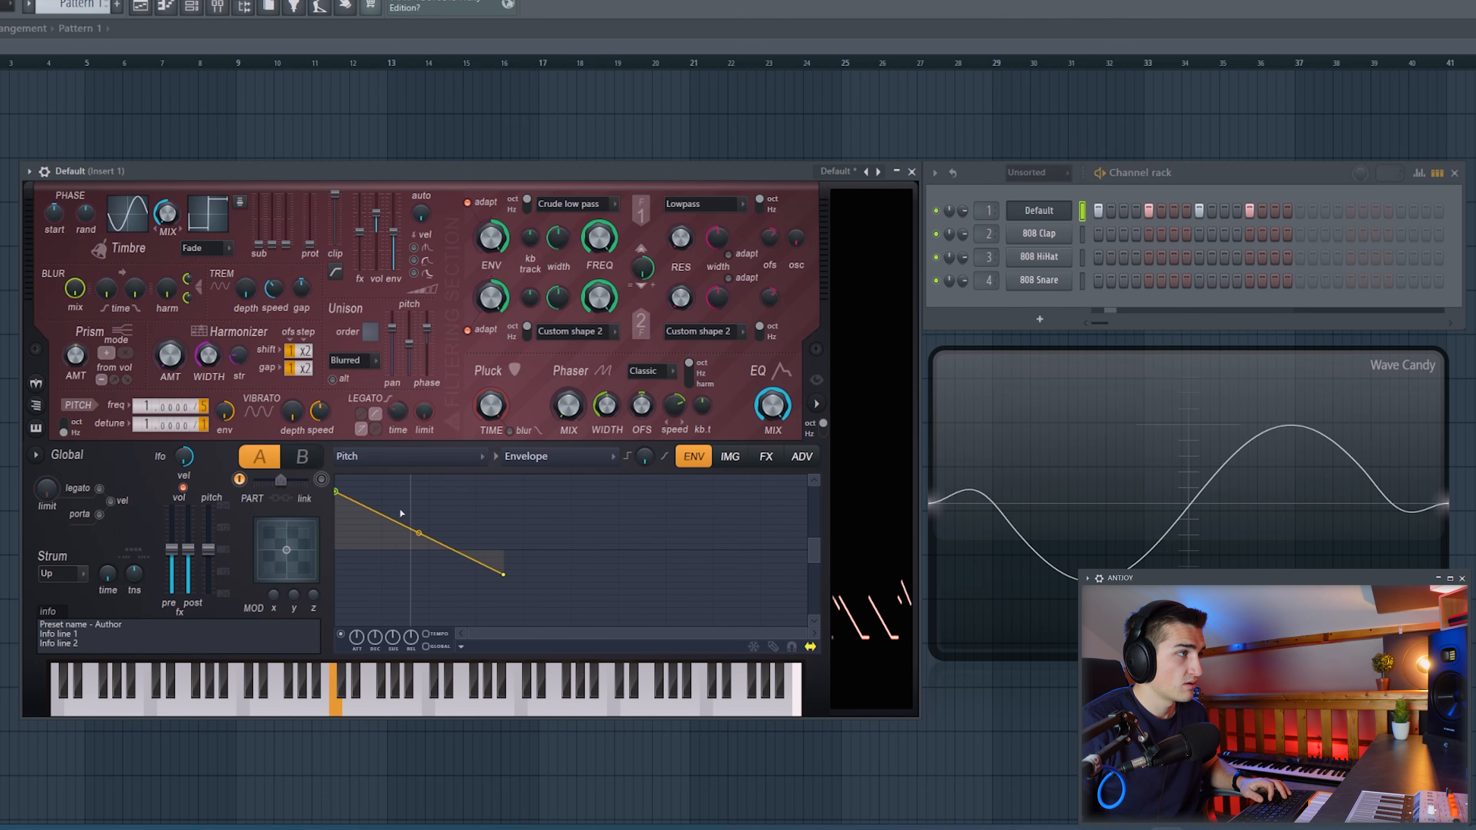
{"action": "mouse_move", "coordinate": [337, 493]}
{"action": "left_mouse_down"}
{"action": "mouse_move", "coordinate": [335, 562]}
{"action": "mouse_move", "coordinate": [336, 501]}
{"action": "left_mouse_up"}
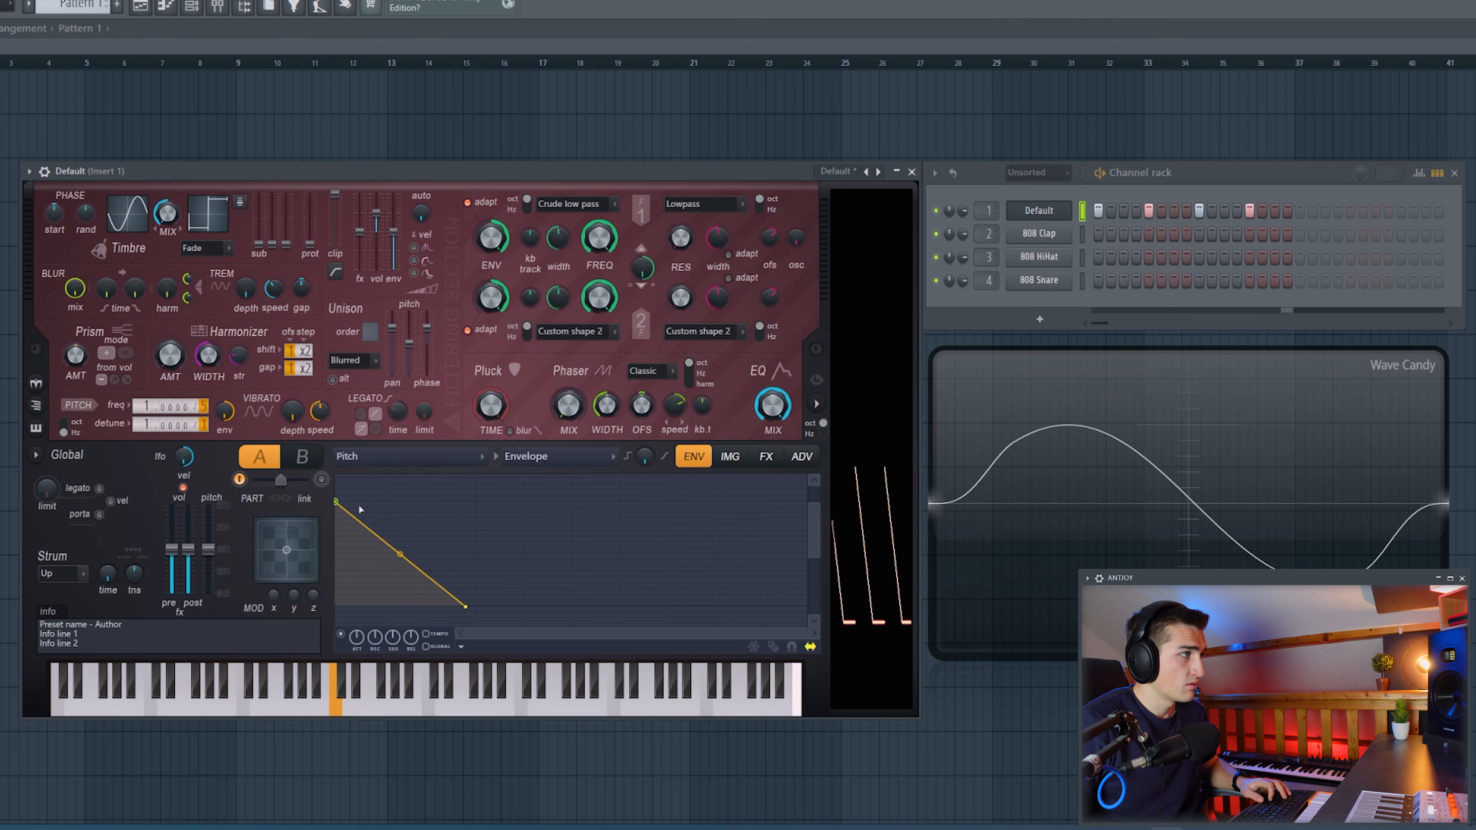
{"action": "left_click_drag", "start_coordinate": [332, 484], "coordinate": [332, 478]}
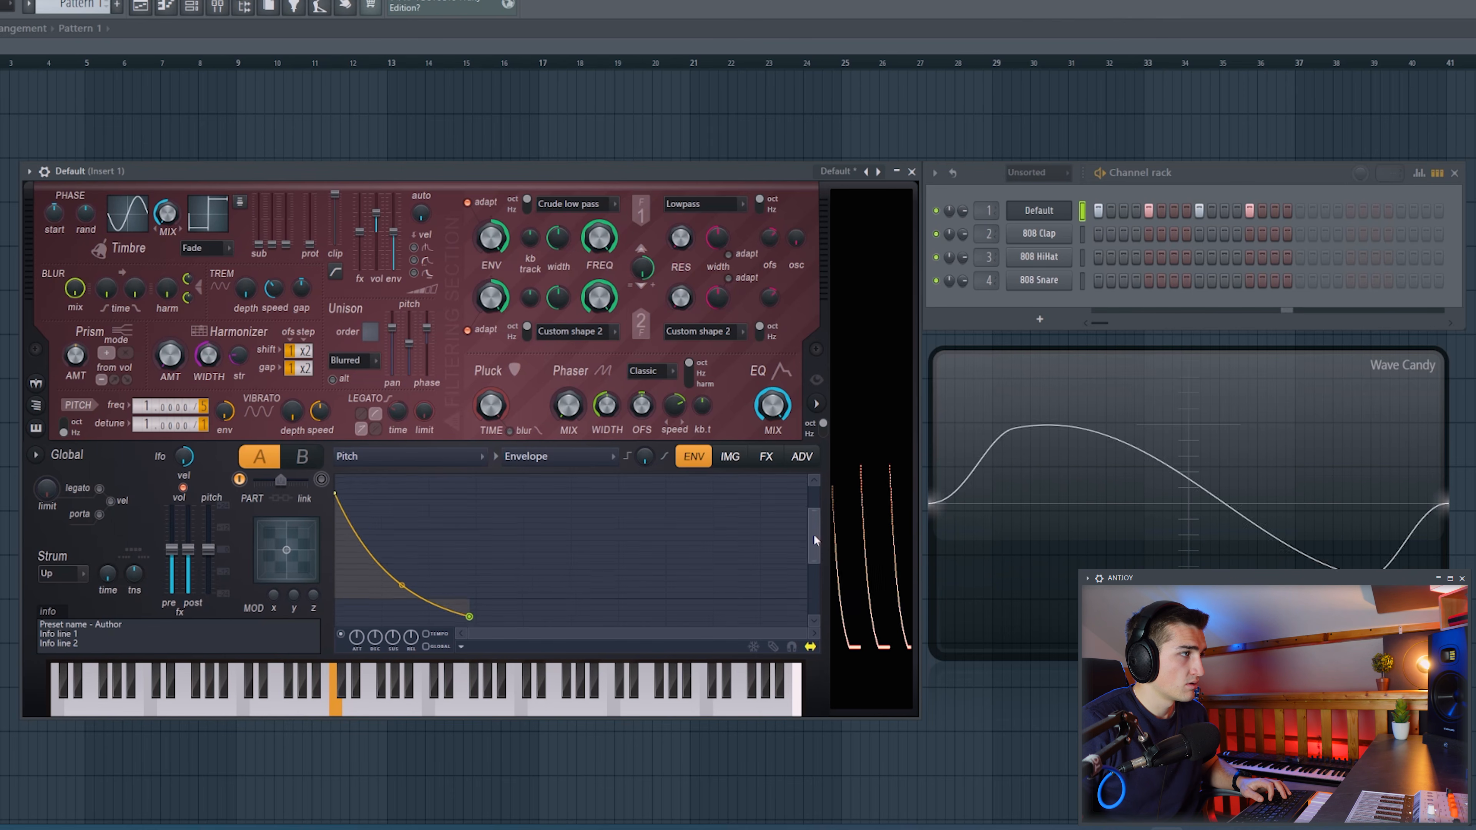
{"action": "left_click_drag", "start_coordinate": [815, 540], "coordinate": [816, 564]}
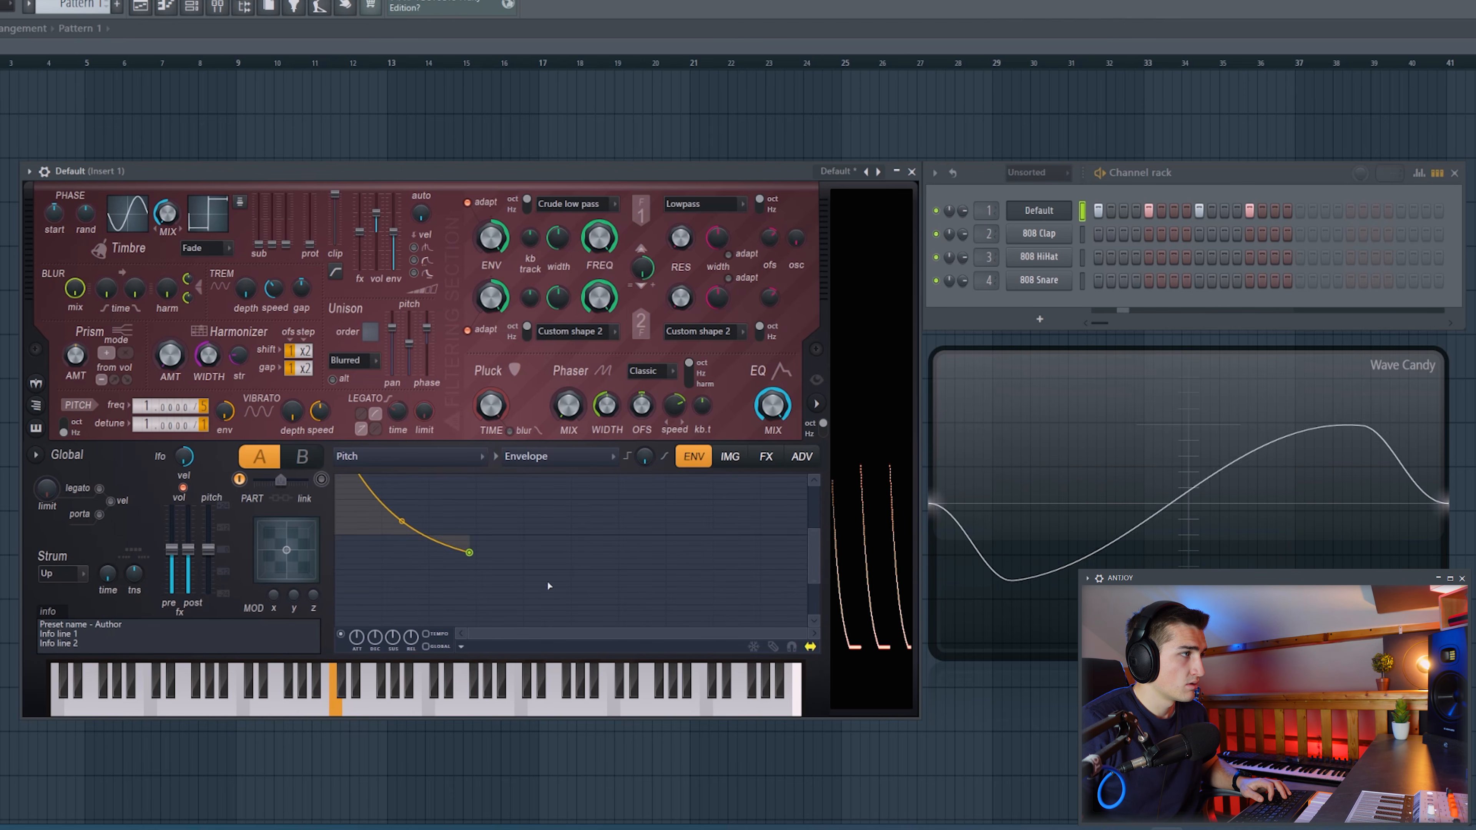
{"action": "left_click_drag", "start_coordinate": [472, 552], "coordinate": [477, 570]}
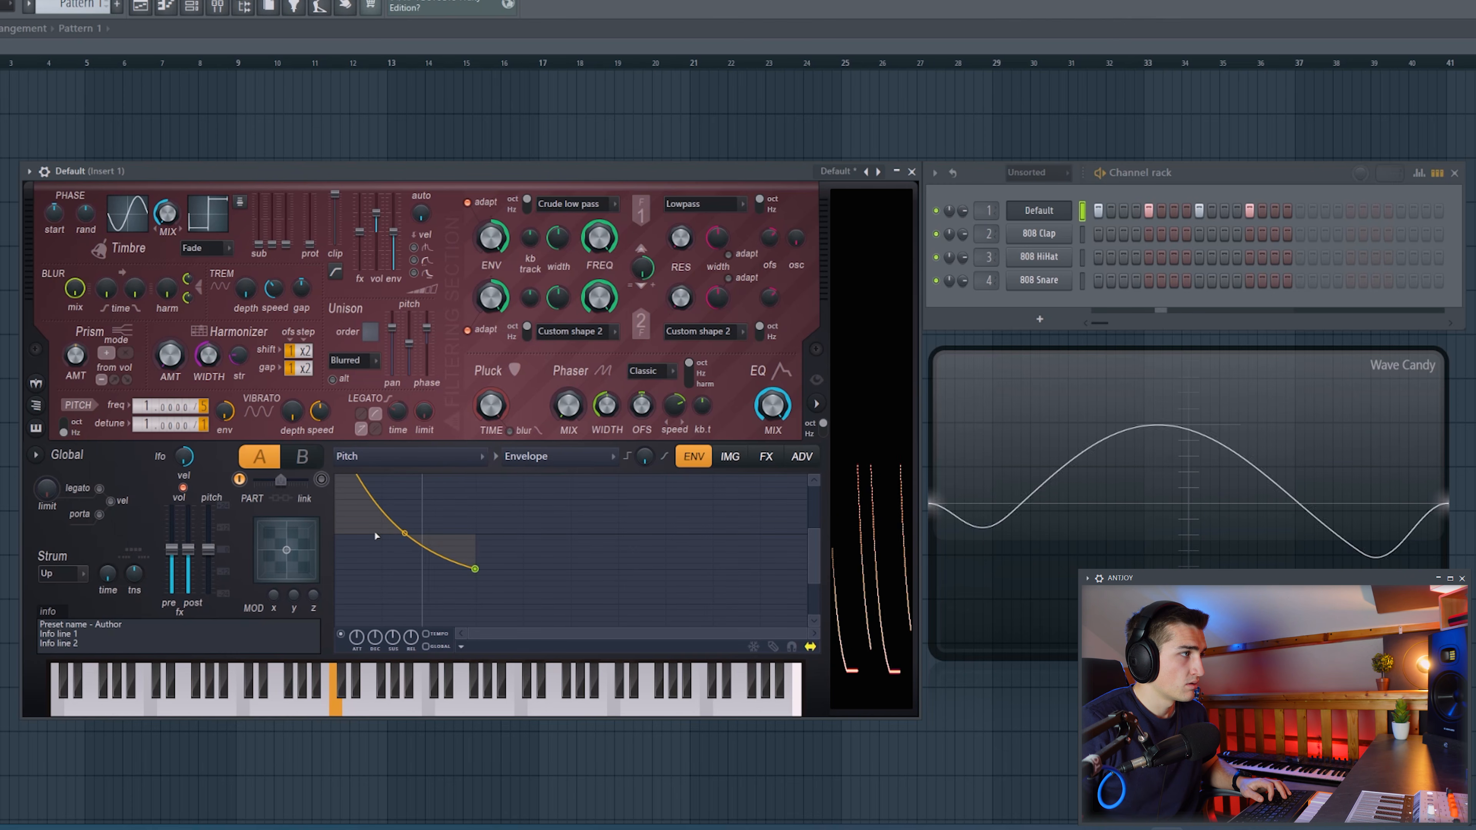
Shorten the initial decay of Harmor's volume envelope, keeping the peak at the start.
{"action": "left_click", "coordinate": [378, 456]}
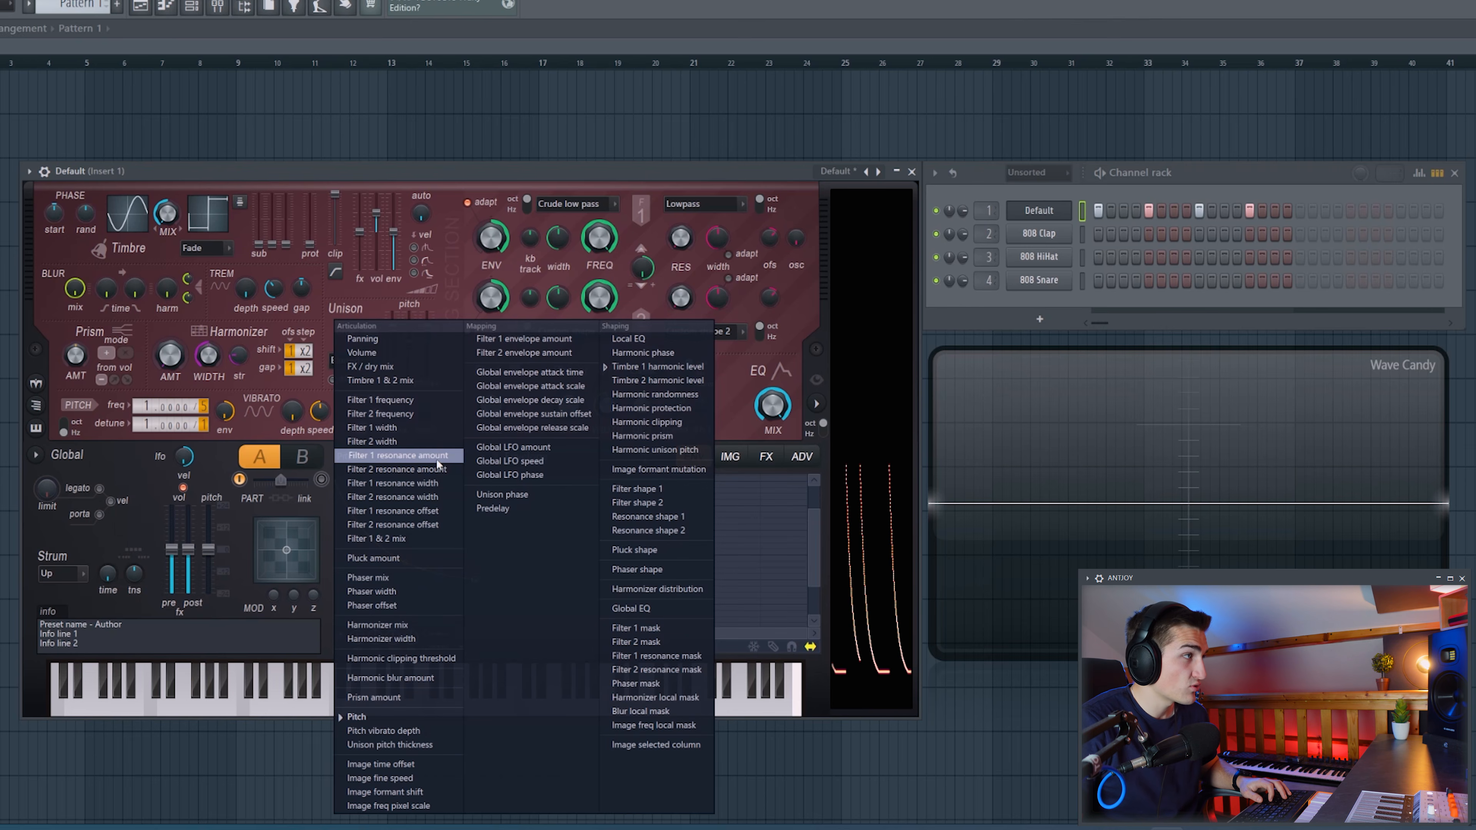
{"action": "left_click", "coordinate": [411, 354]}
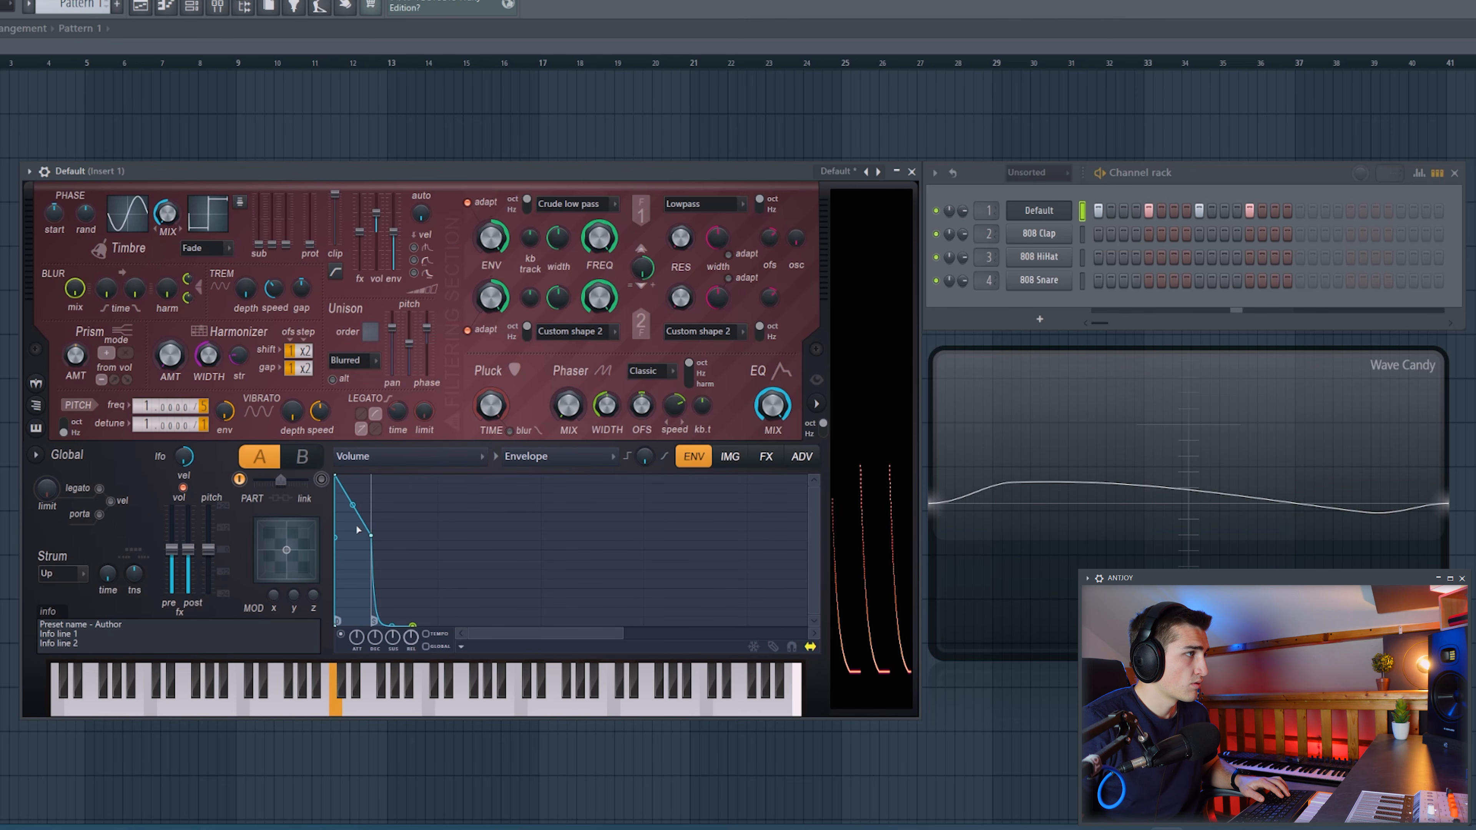
{"action": "left_click_drag", "start_coordinate": [375, 533], "coordinate": [353, 533]}
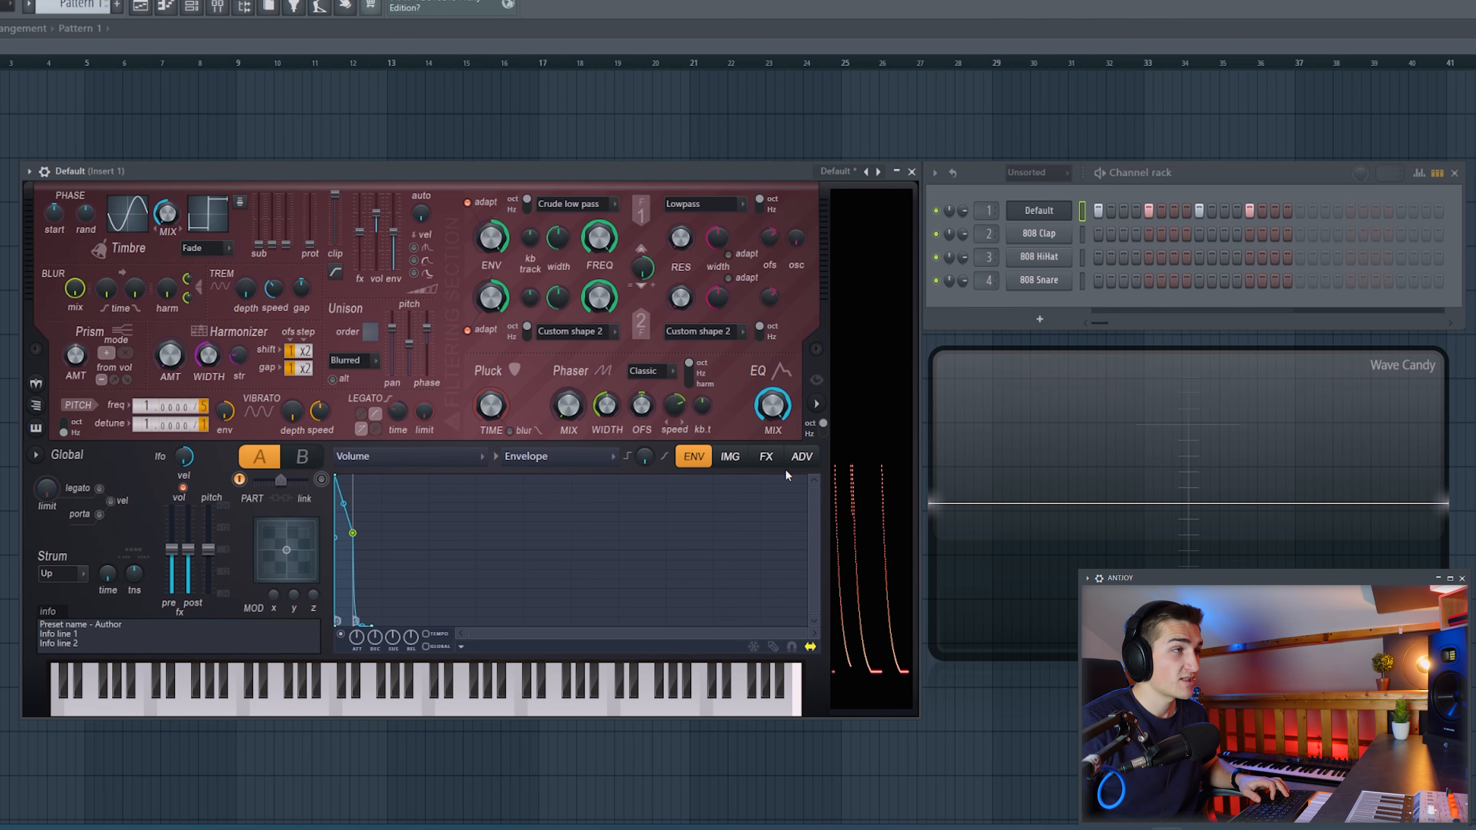
Add Classic distortion to the sound in Harmor's effects section.
{"action": "left_click", "coordinate": [769, 458]}
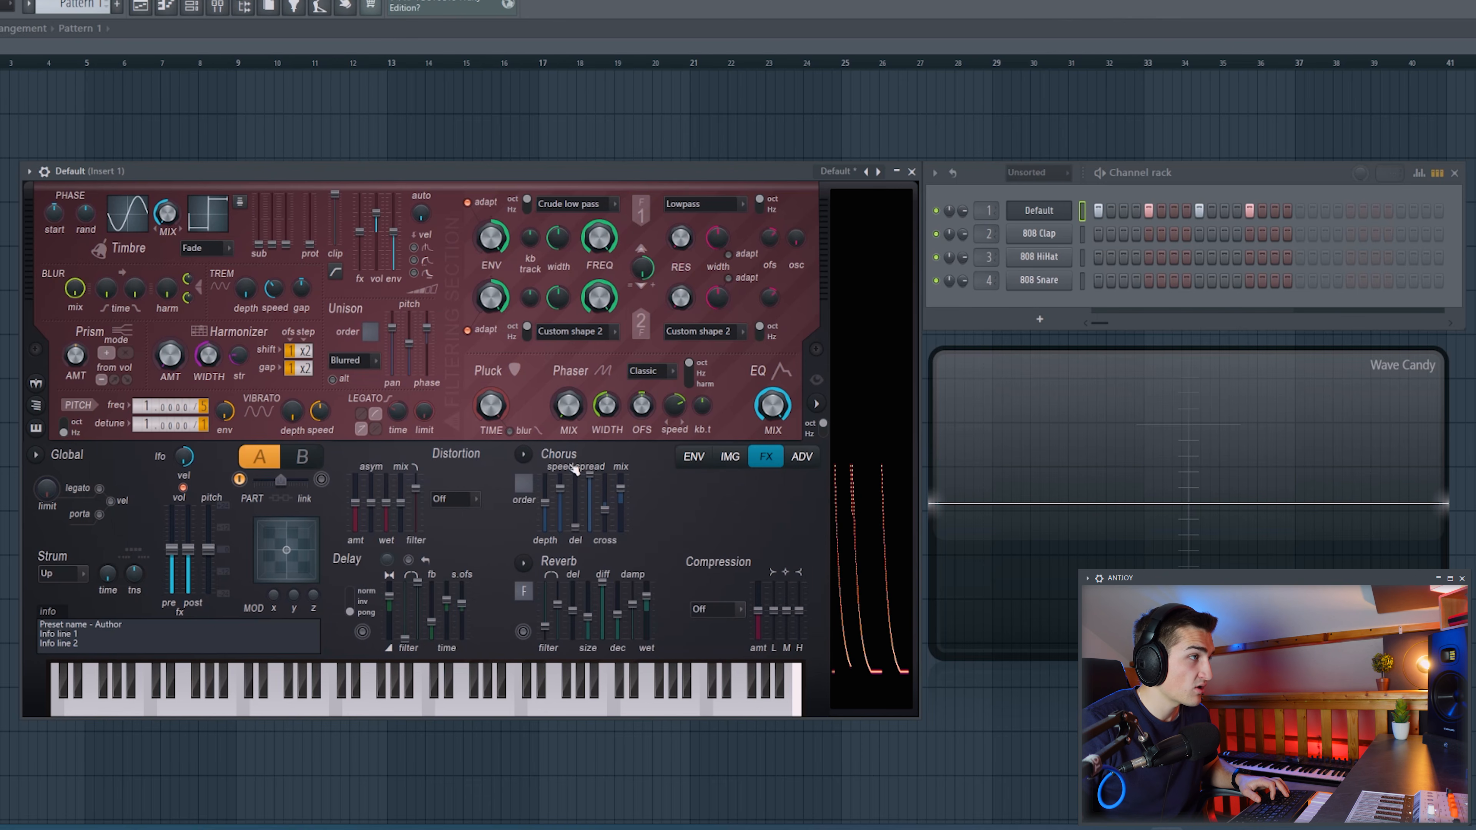
{"action": "left_click", "coordinate": [472, 504]}
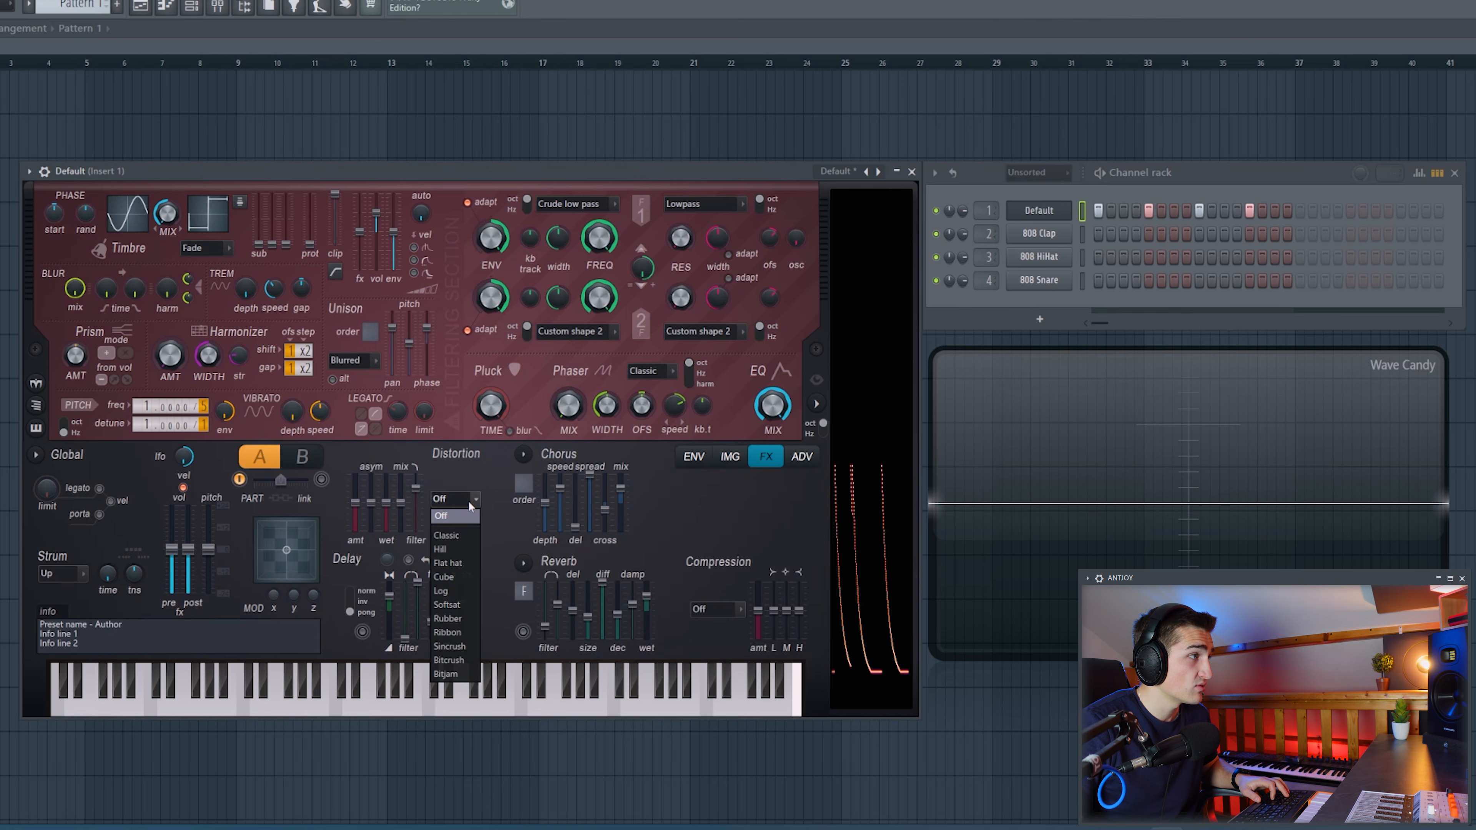
{"action": "left_click", "coordinate": [447, 520]}
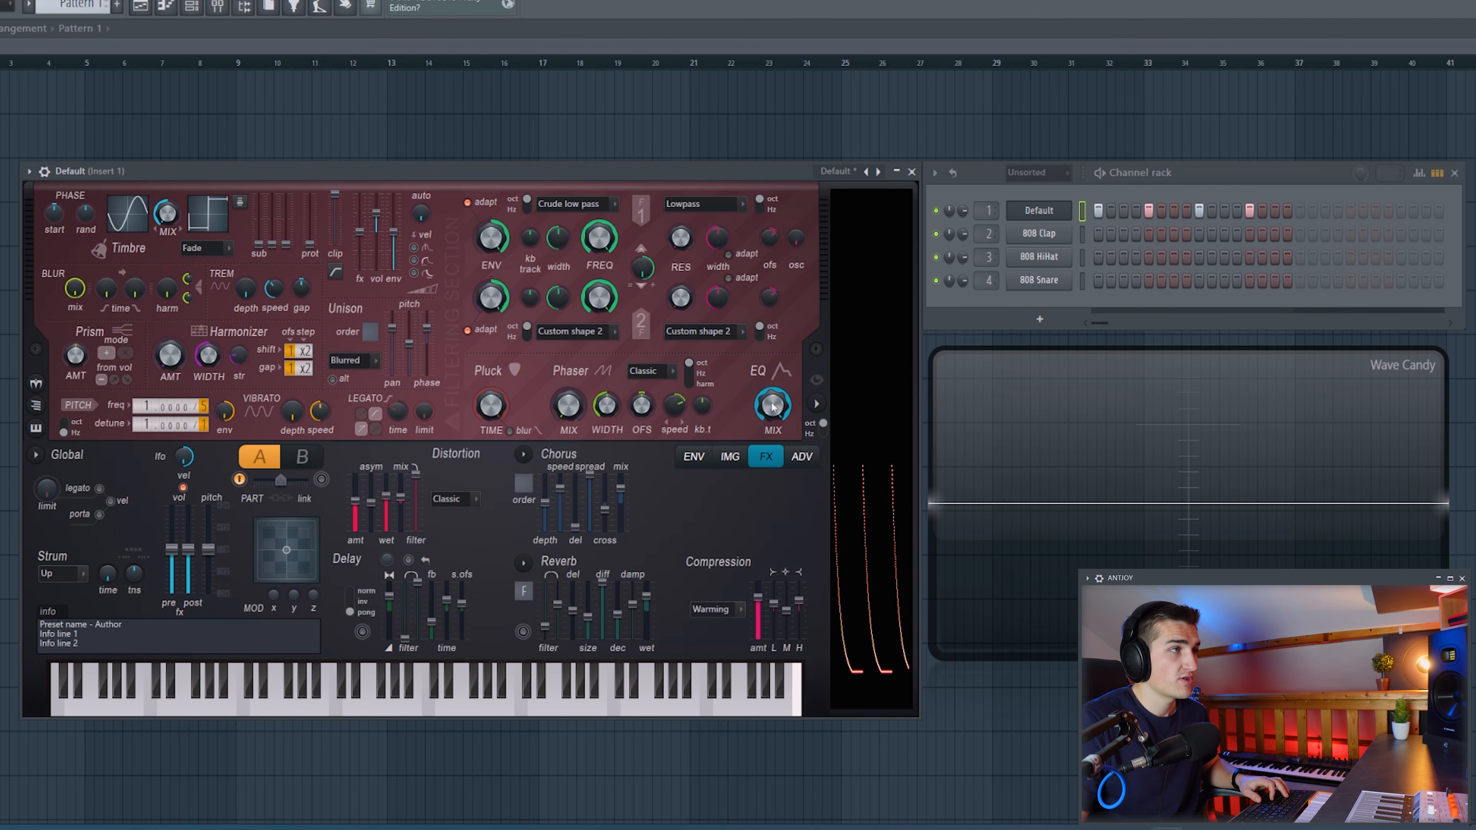
Shape Harmor's Global EQ with added curve points, gently boosting the middle and high frequencies.
{"action": "left_click", "coordinate": [773, 407]}
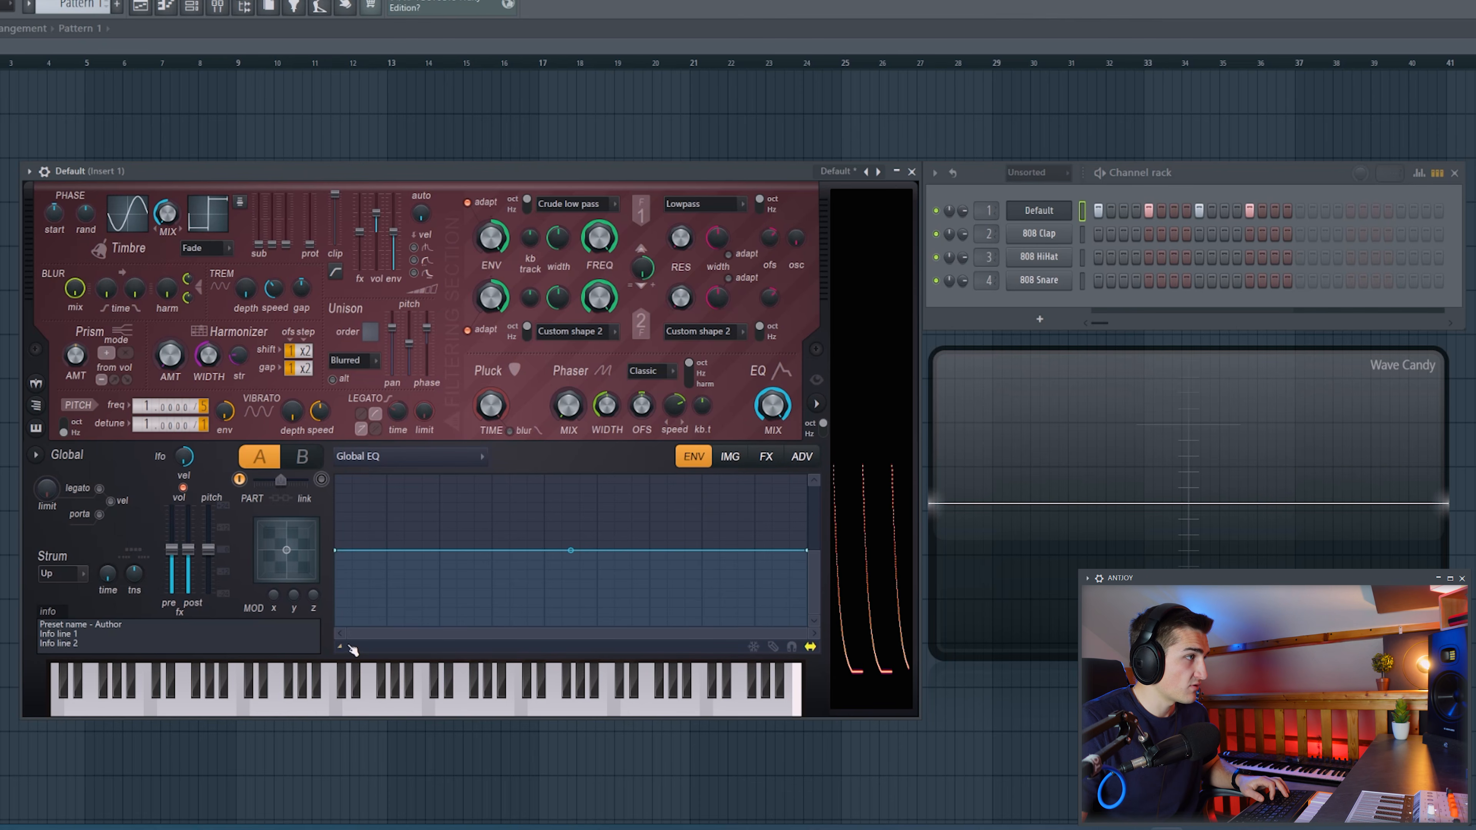
{"action": "left_click_drag", "start_coordinate": [807, 550], "coordinate": [601, 523]}
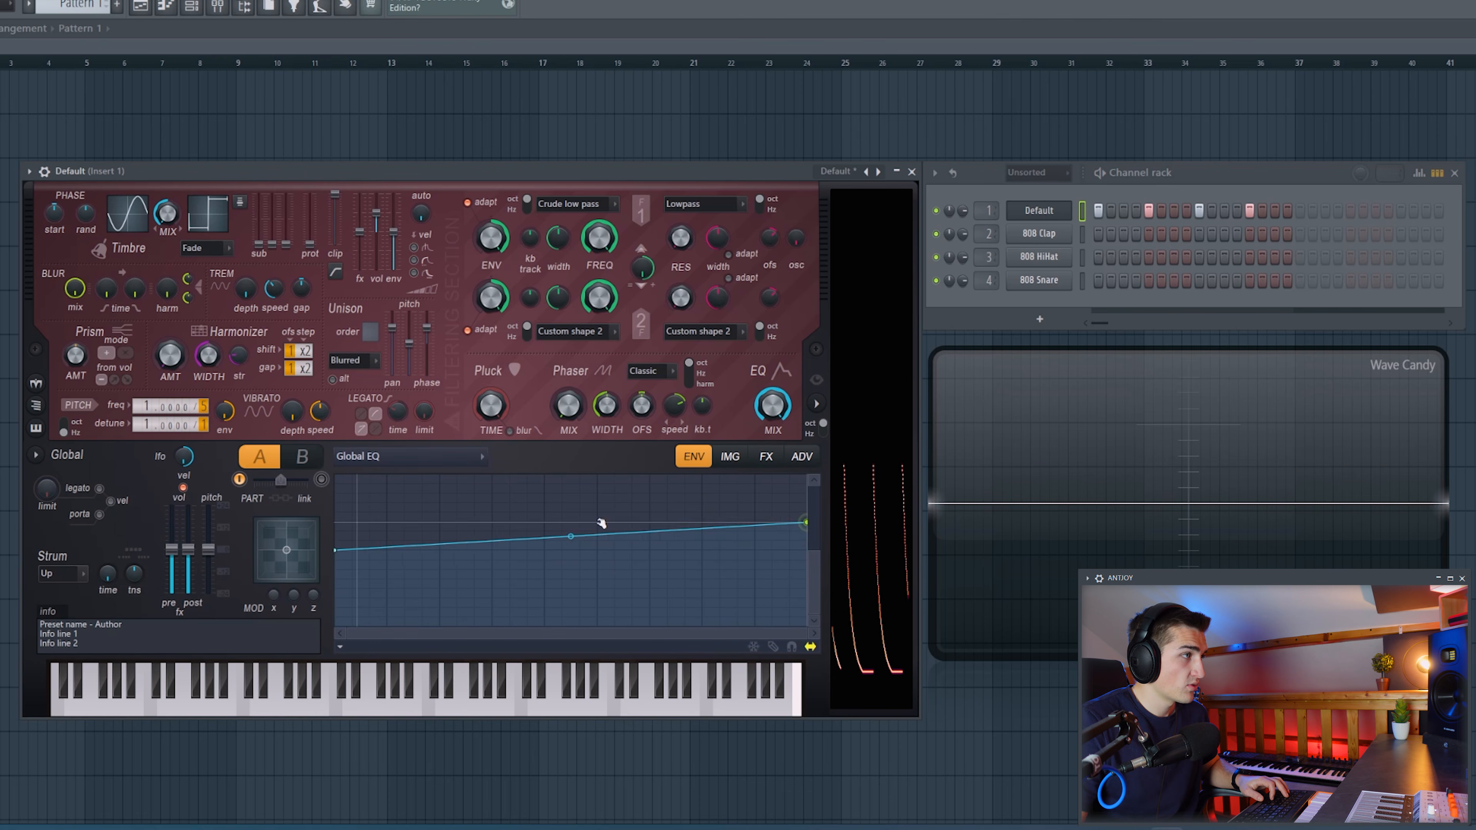
{"action": "right_click", "coordinate": [494, 551]}
{"action": "mouse_move", "coordinate": [494, 552]}
{"action": "left_mouse_down"}
{"action": "mouse_move", "coordinate": [495, 526]}
{"action": "mouse_move", "coordinate": [494, 578]}
{"action": "mouse_move", "coordinate": [497, 566]}
{"action": "left_mouse_up"}
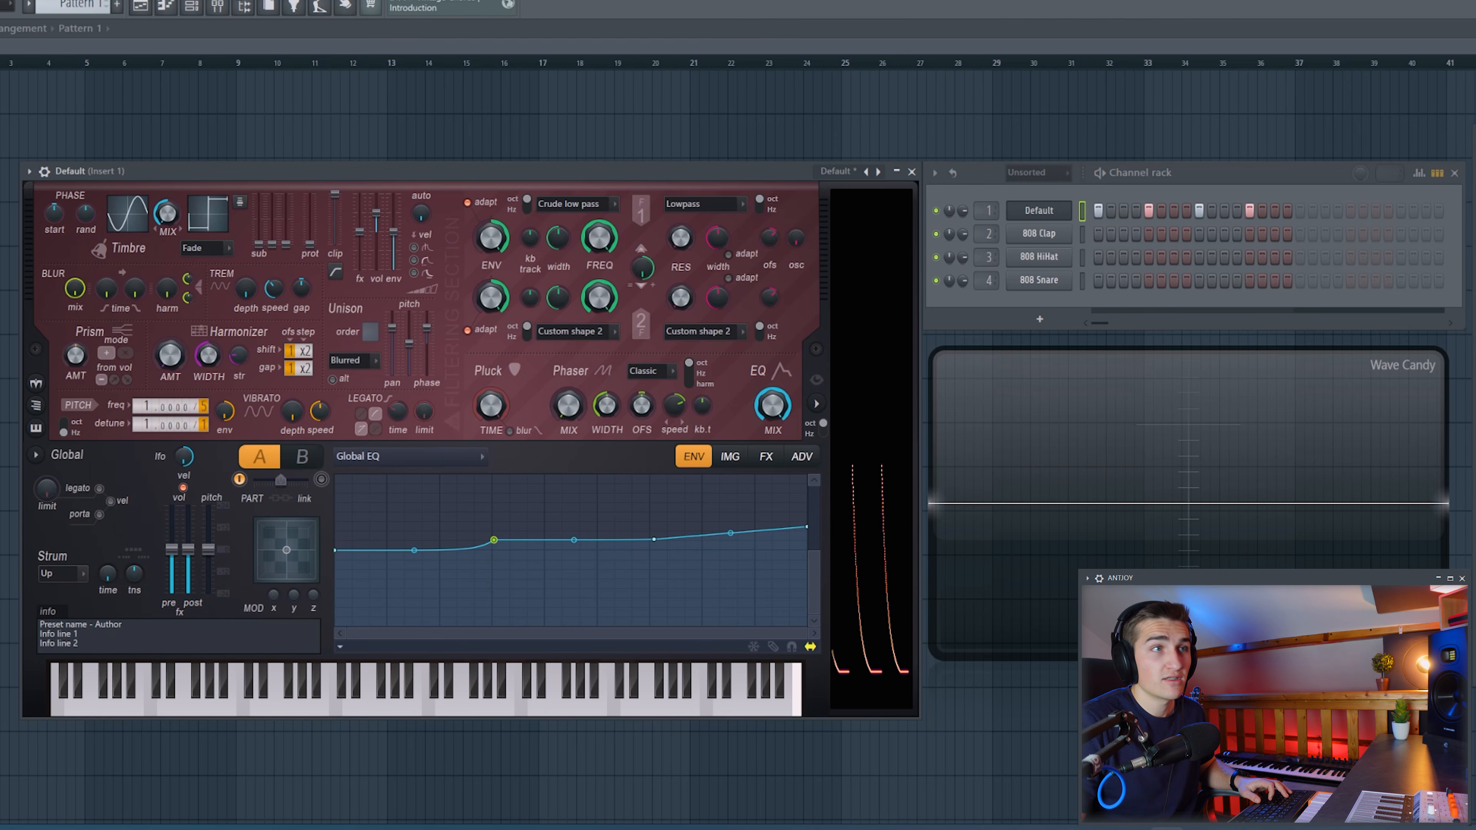
Record the Harmor hits in Edison, isolate a single kick hit, and place it in the playlist as an audio clip.
{"action": "key", "text": "ctrl+e"}
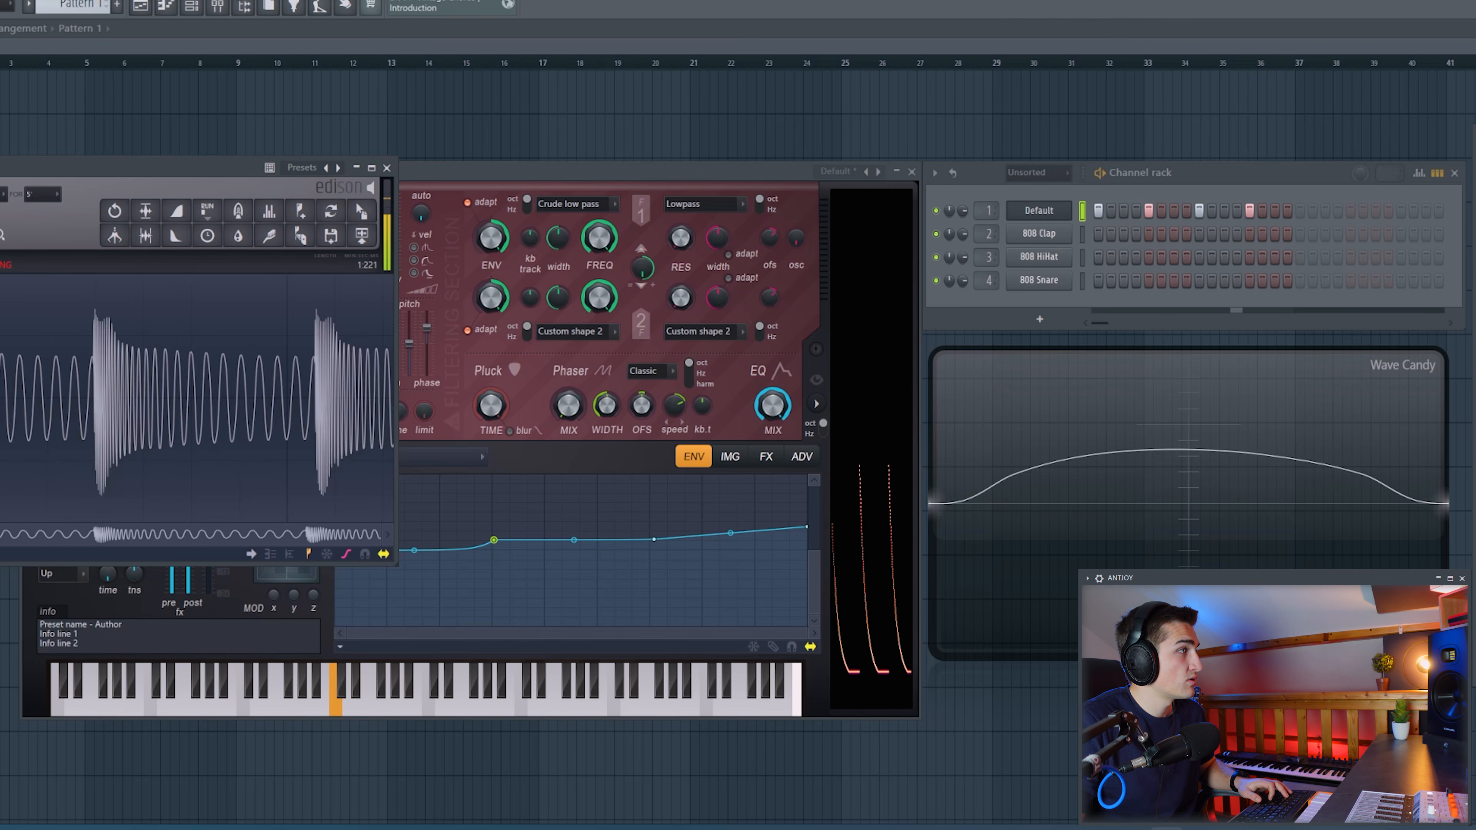
{"action": "key", "text": "space"}
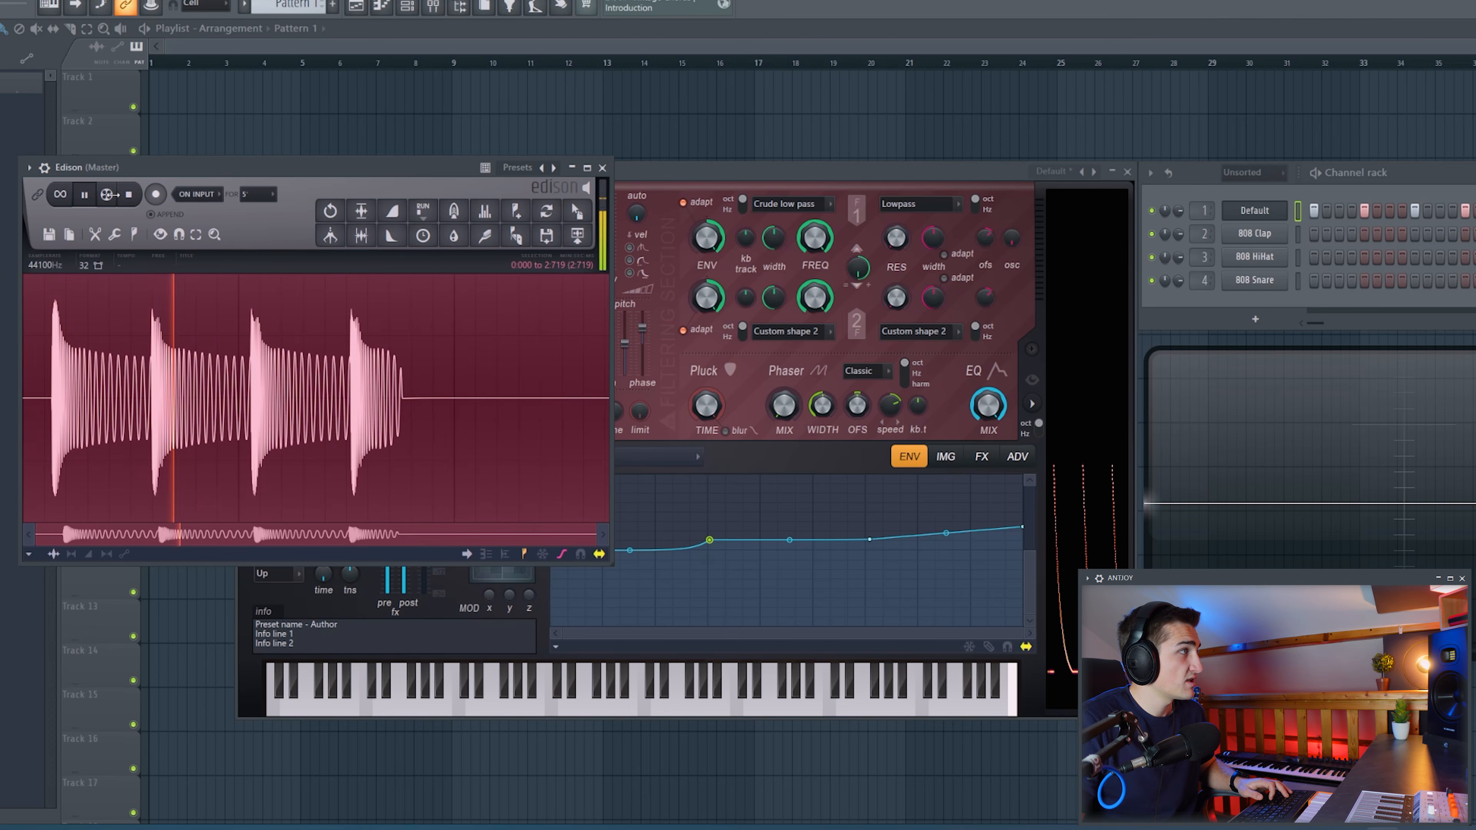
{"action": "scroll", "coordinate": [74, 383], "scroll_direction": "up", "scroll_amount": 5}
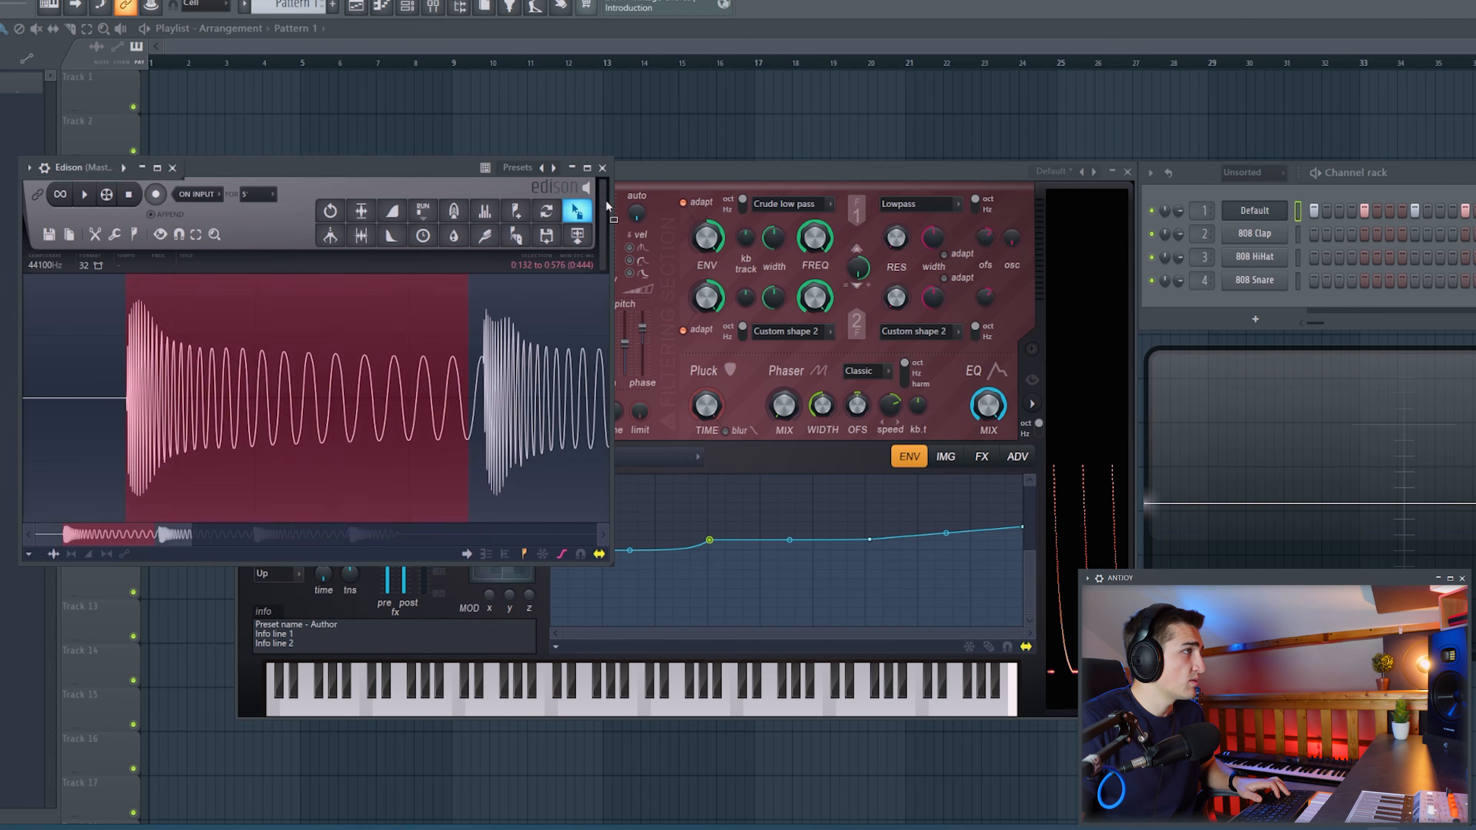
{"action": "left_click_drag", "start_coordinate": [577, 212], "coordinate": [680, 137]}
{"action": "double_click", "coordinate": [680, 143]}
Reopen the kick clip's sample in the audio editor and fade out its tail from 0:147 to 0:444.
{"action": "right_click", "coordinate": [211, 401]}
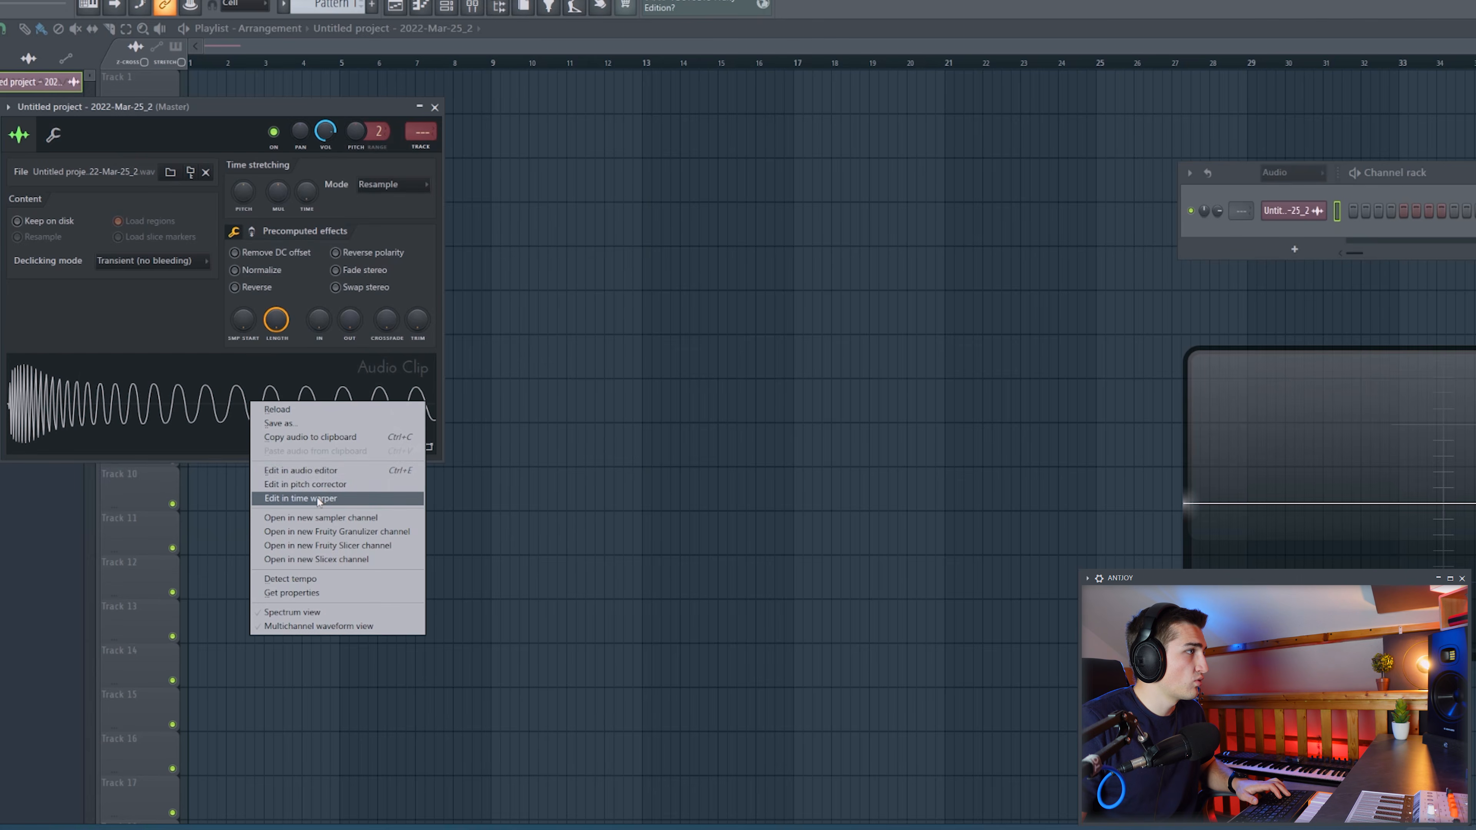
{"action": "left_click", "coordinate": [326, 475]}
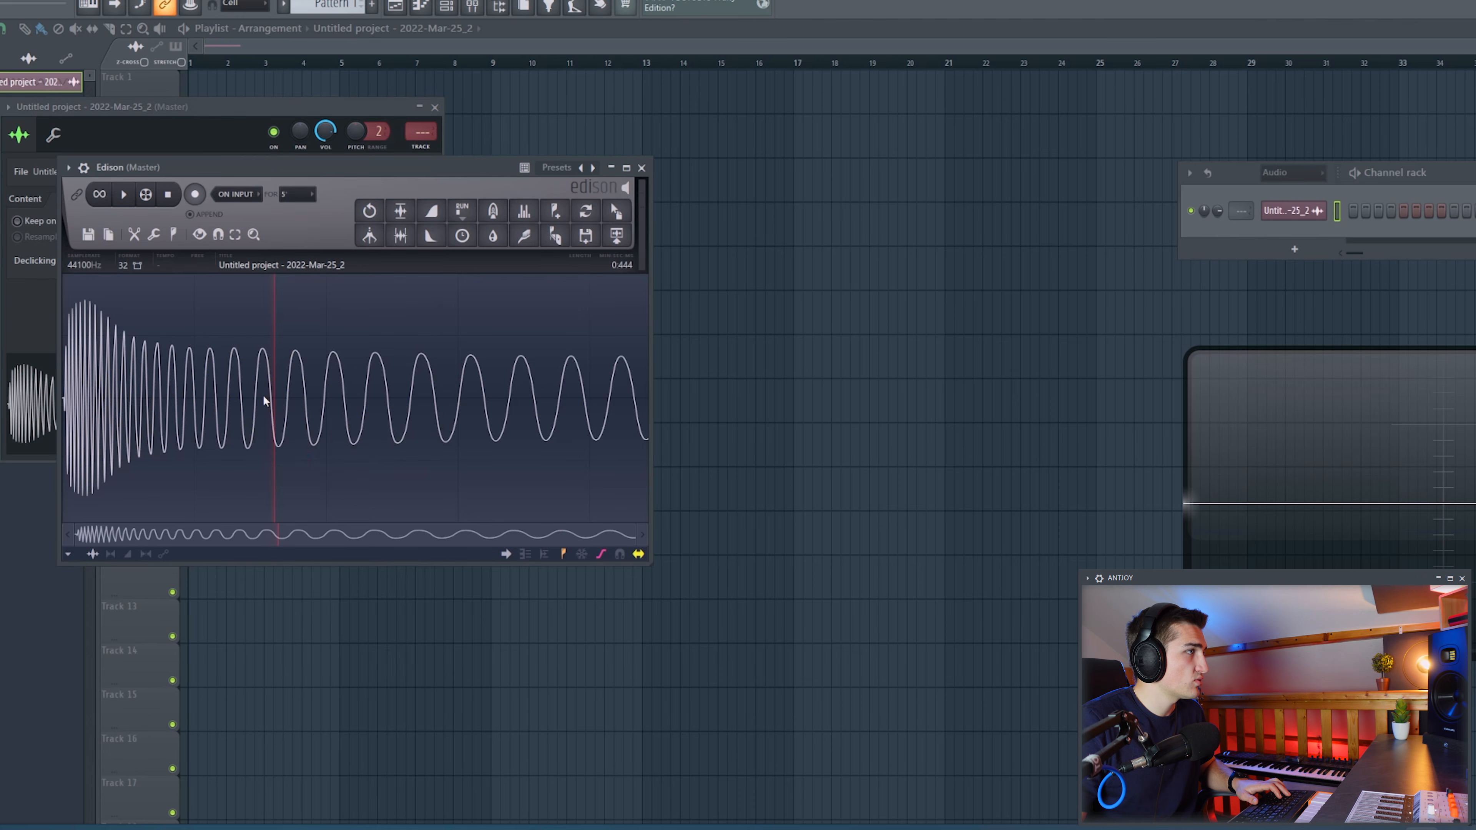
{"action": "left_click", "coordinate": [433, 238]}
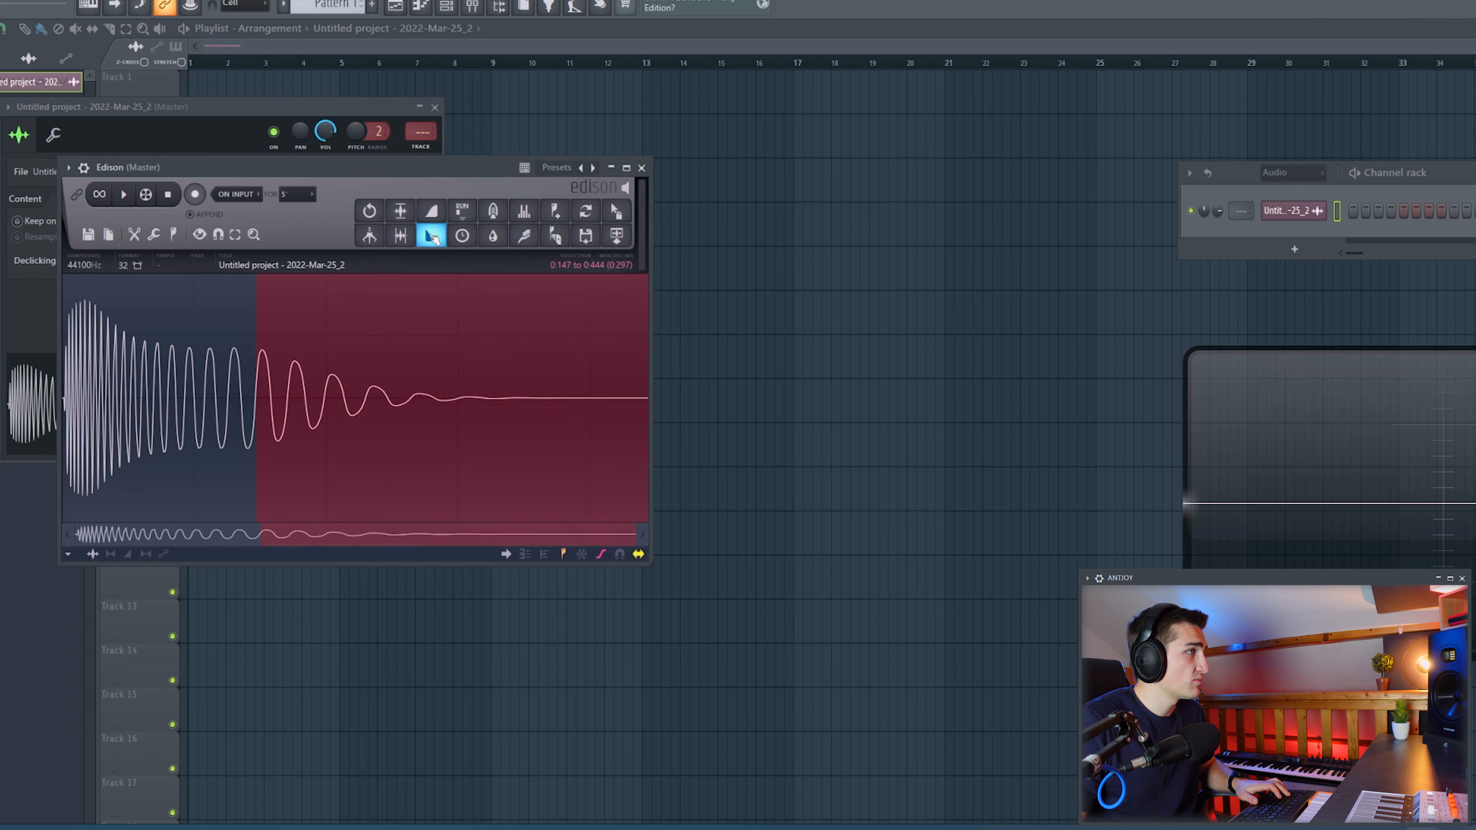
{"action": "left_click", "coordinate": [193, 378]}
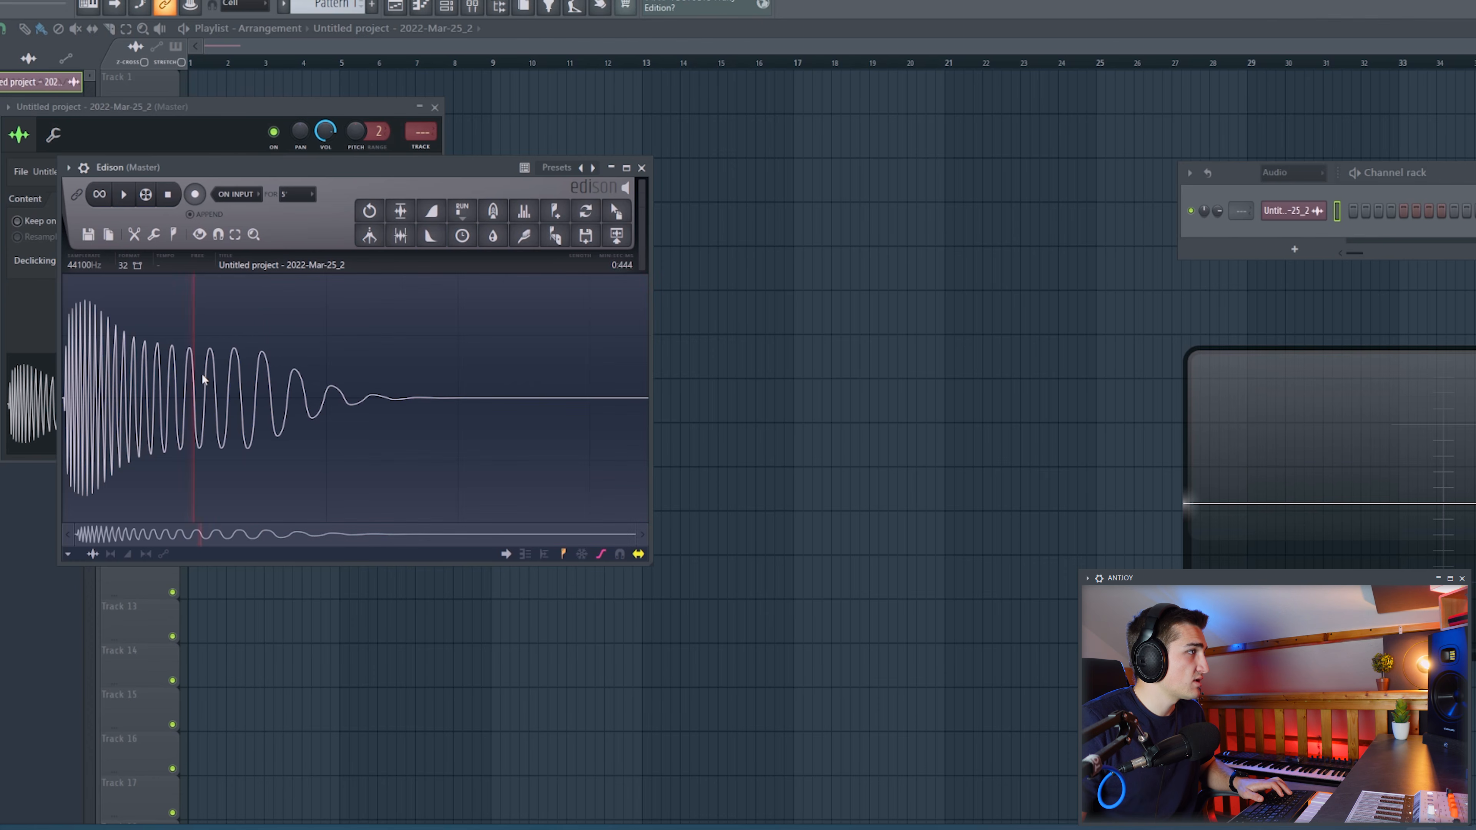